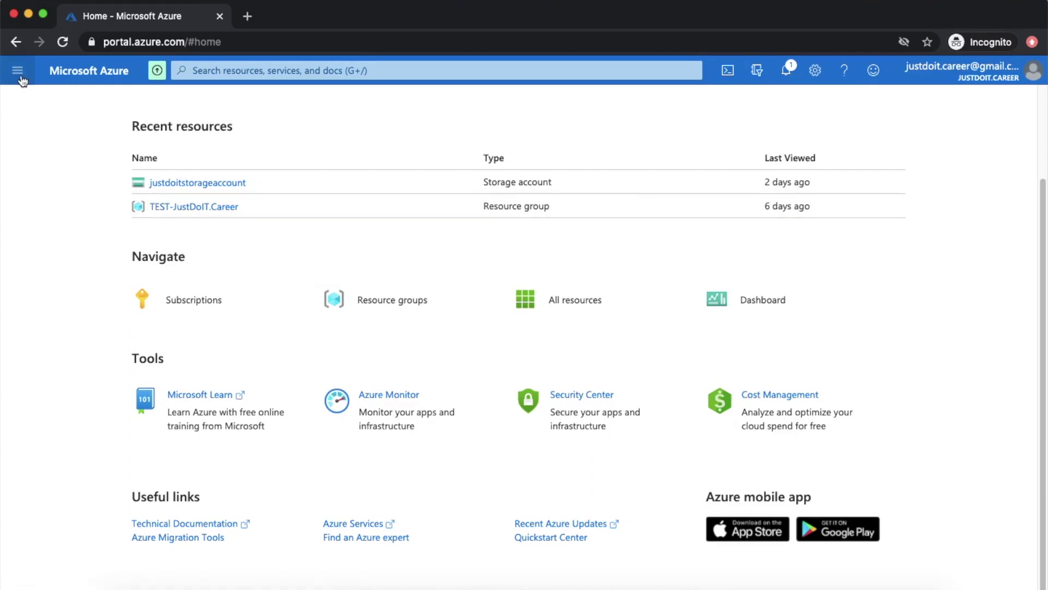
# - Go to the empty Virtual machines page (0 items) from the portal menu and expand Add
pyautogui.scroll(3, 247, 131)
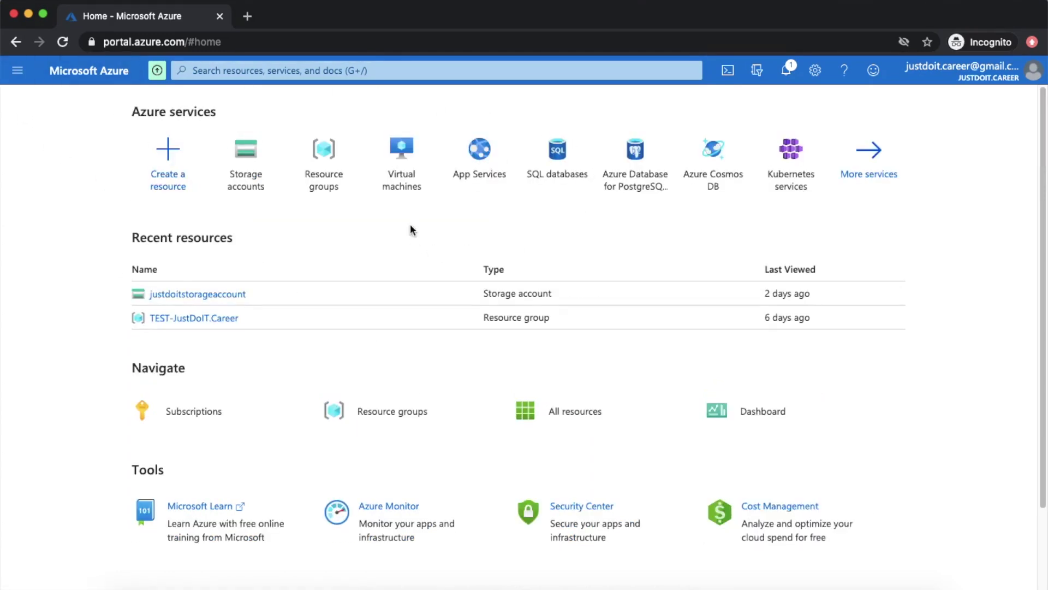
pyautogui.moveTo(404, 184)
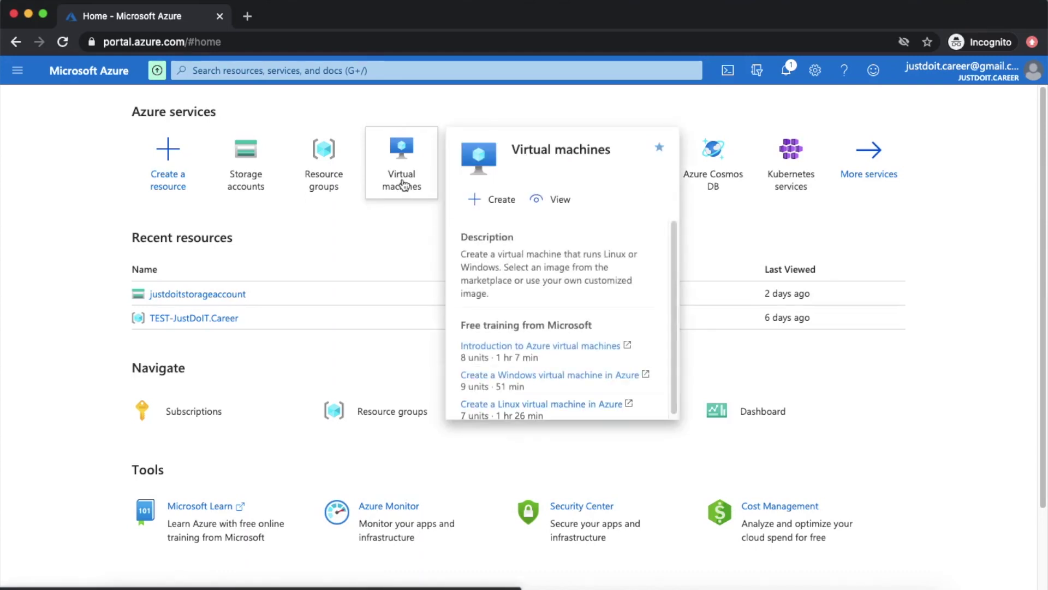
pyautogui.click(13, 79)
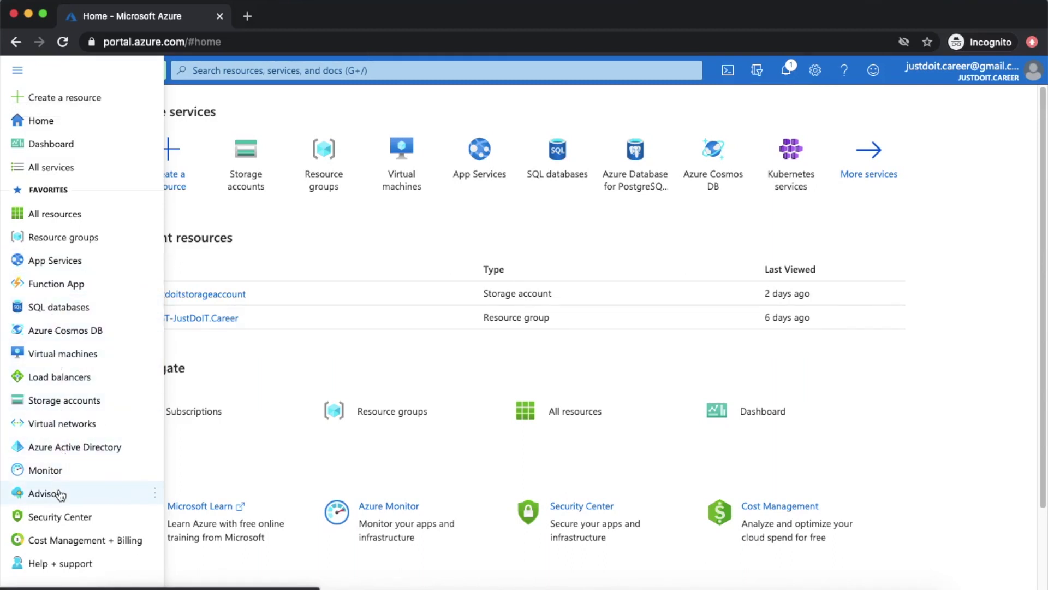
pyautogui.click(62, 354)
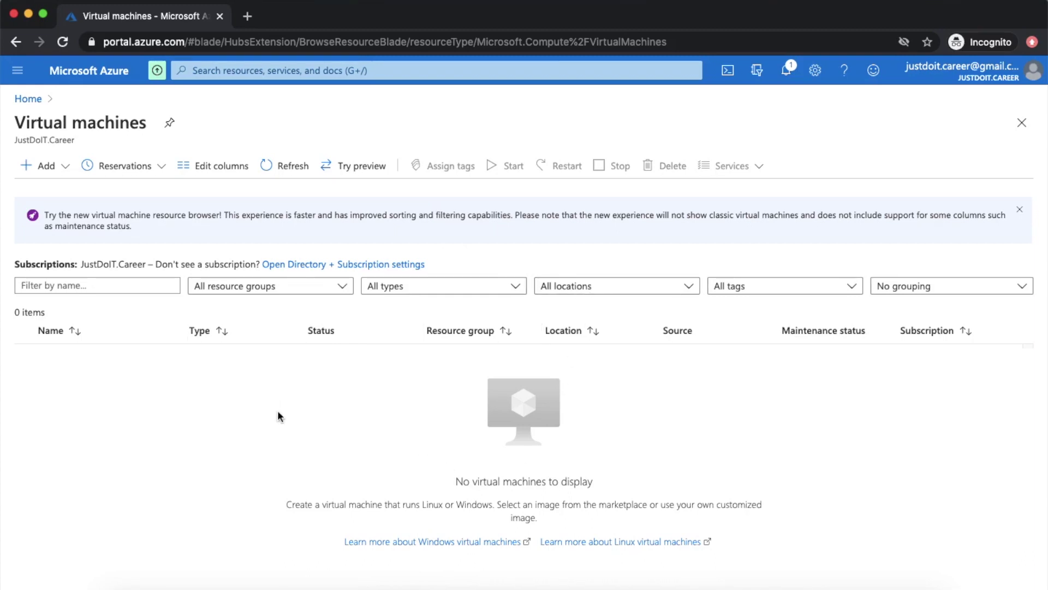
pyautogui.click(52, 170)
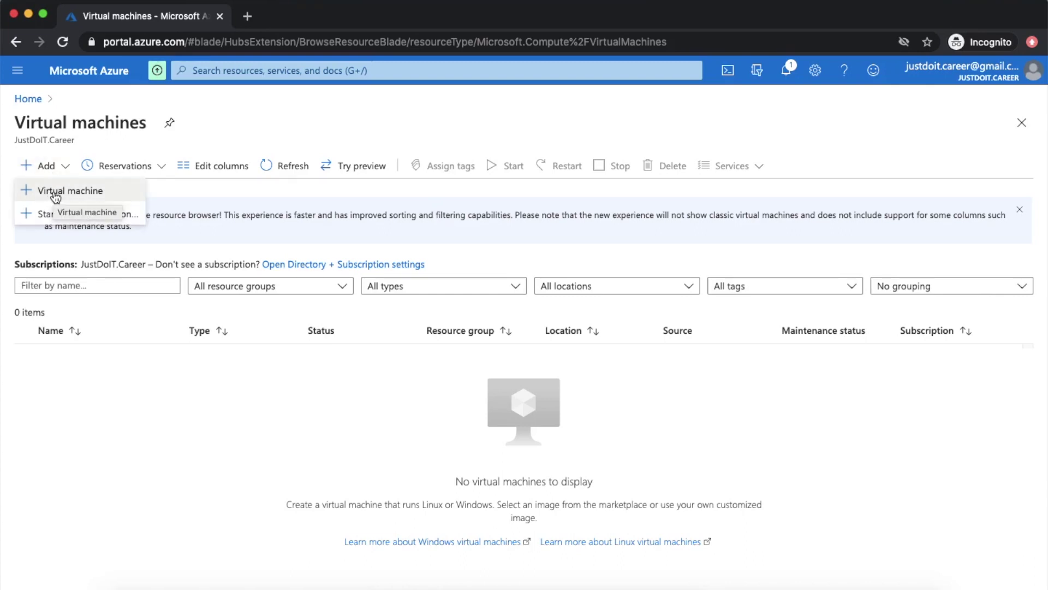
# - Choose Add > Virtual machine and set the resource group to the existing TEST-JustDoIT.Career
pyautogui.click(55, 194)
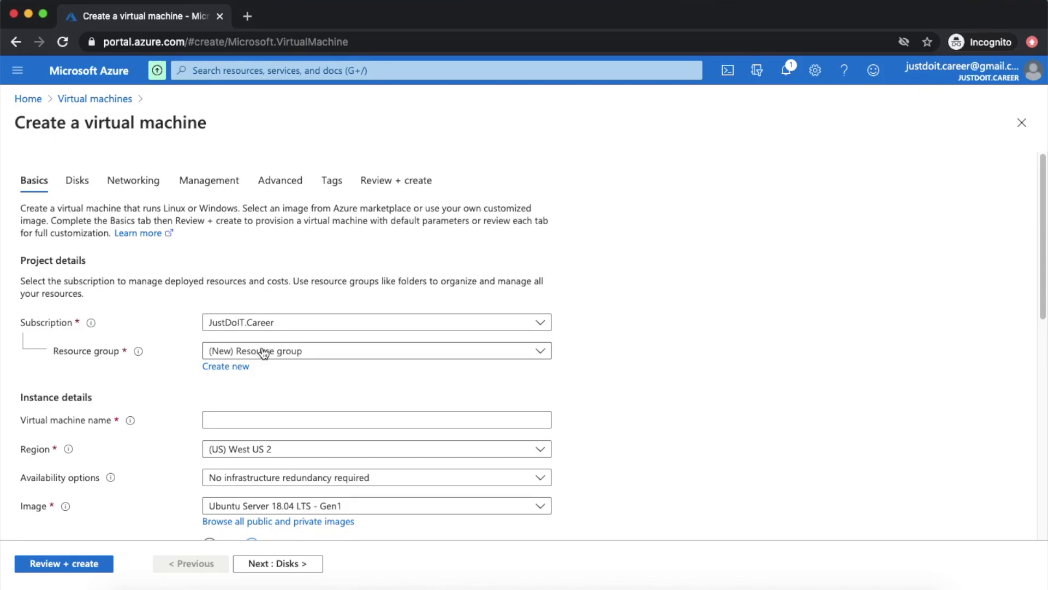
pyautogui.click(537, 353)
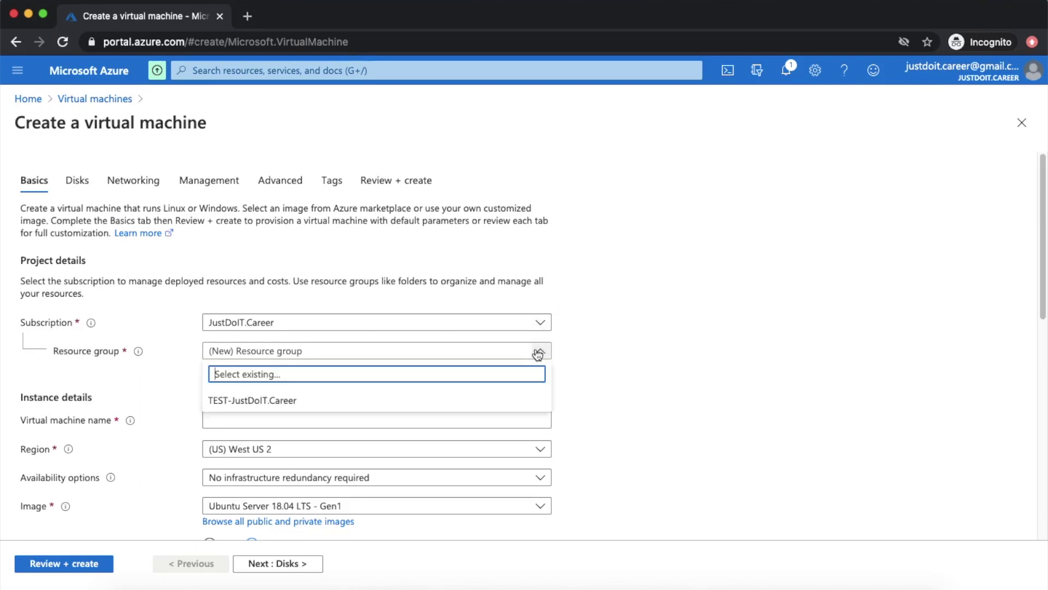
pyautogui.click(594, 367)
pyautogui.click(225, 367)
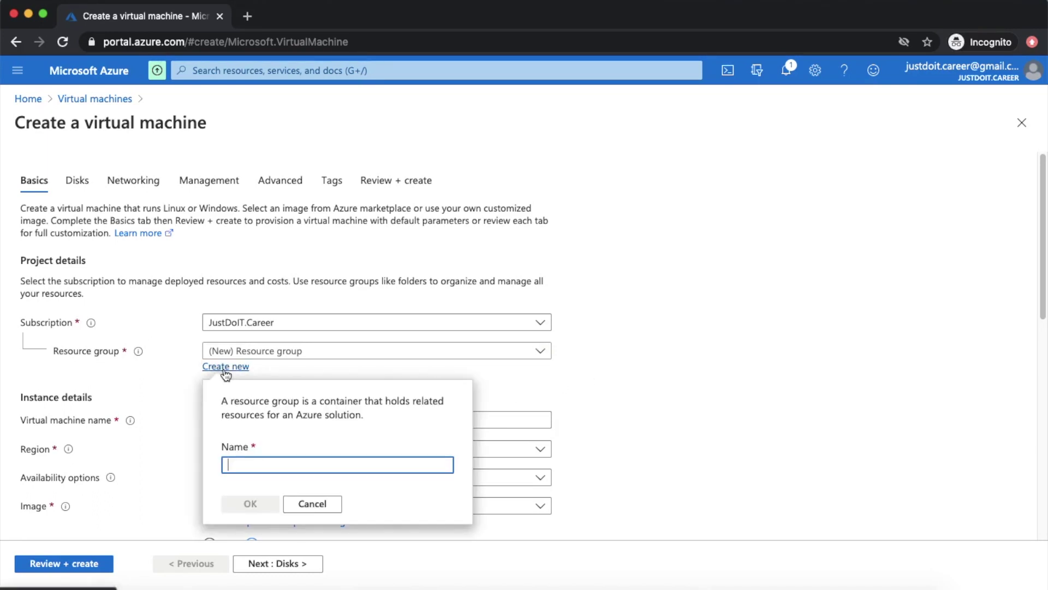
pyautogui.click(307, 508)
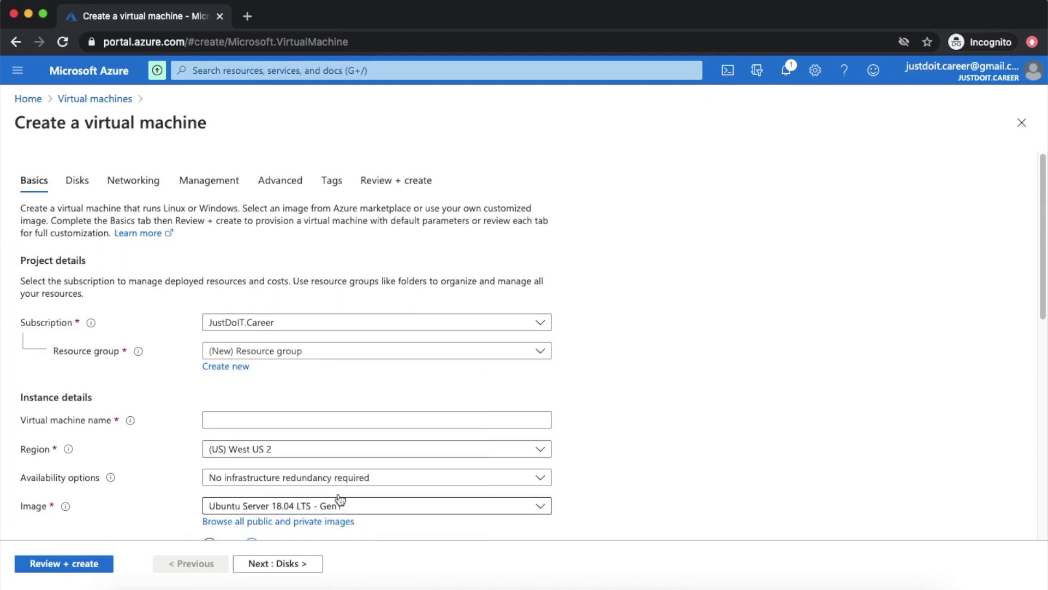
pyautogui.click(539, 351)
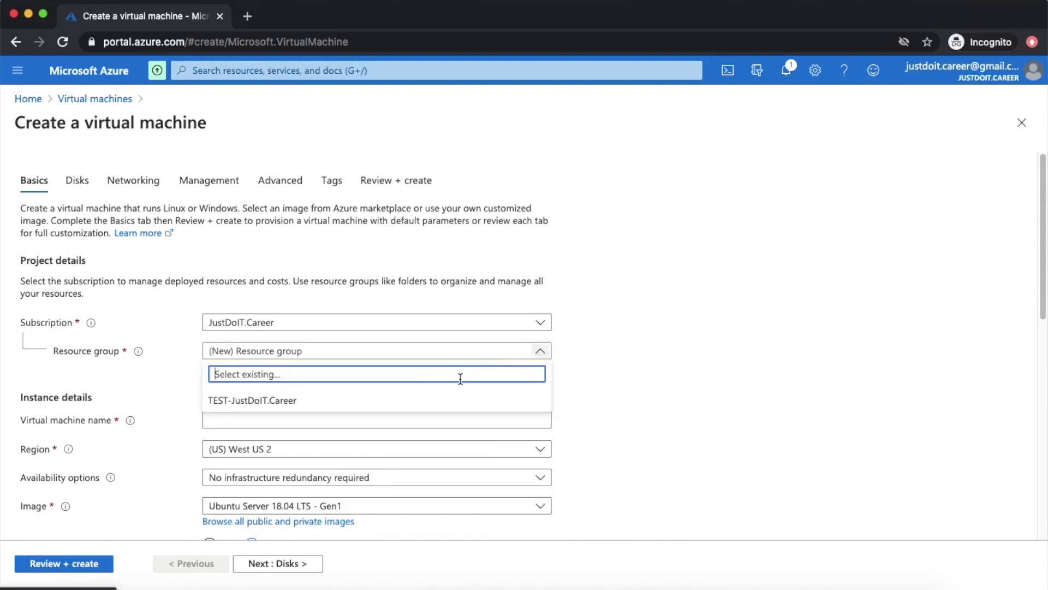
pyautogui.click(260, 403)
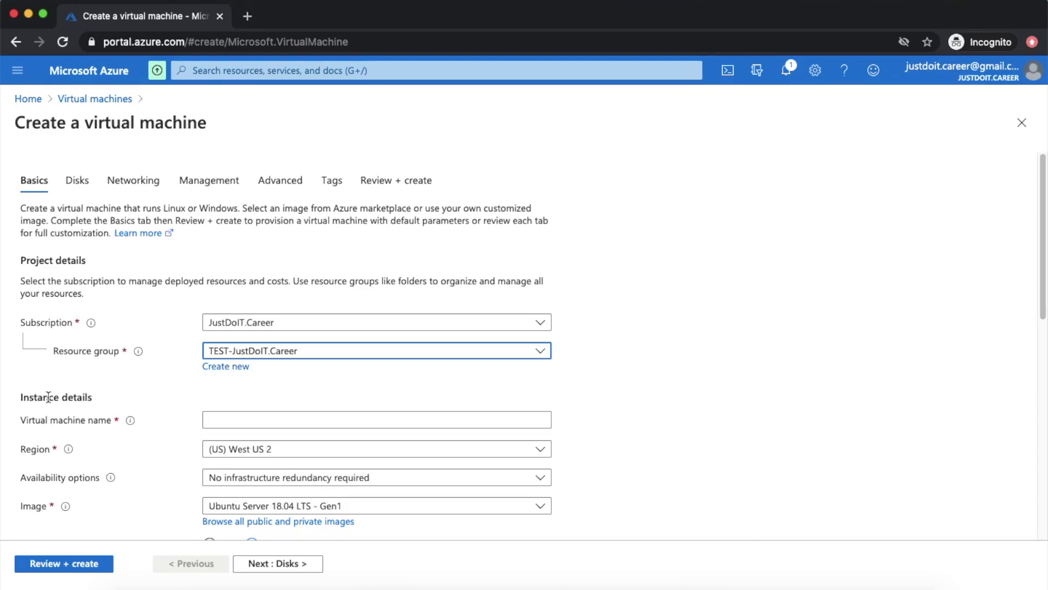
pyautogui.click(235, 417)
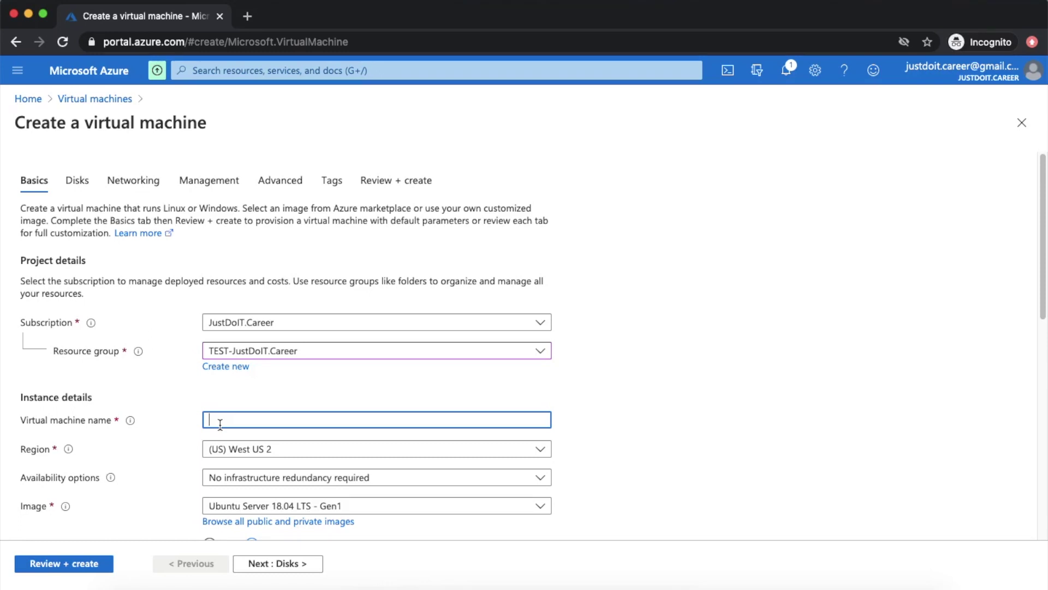
# - Enter HRVM01 as the VM name and correct it to HR-VM01
pyautogui.write('HRVM01')
pyautogui.moveTo(224, 420); pyautogui.dragTo(208, 420)
pyautogui.click(214, 421)
pyautogui.write('-')
pyautogui.moveTo(222, 419); pyautogui.dragTo(228, 420)
pyautogui.doubleClick(216, 421)
pyautogui.click(192, 437)
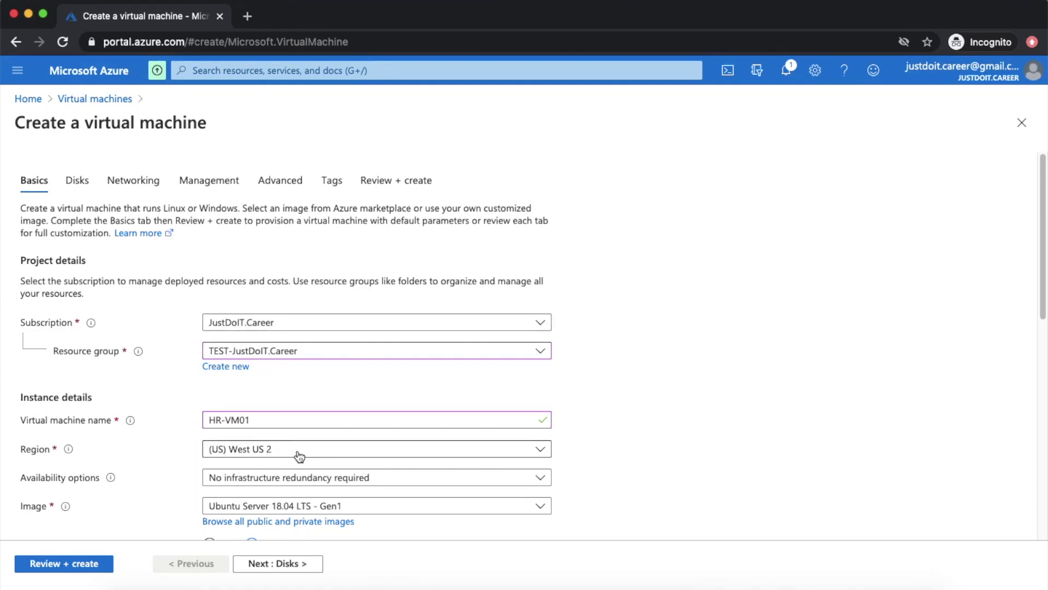
# - Keep region (US) West US 2 and no infrastructure redundancy, then expand the Image choices
pyautogui.click(536, 451)
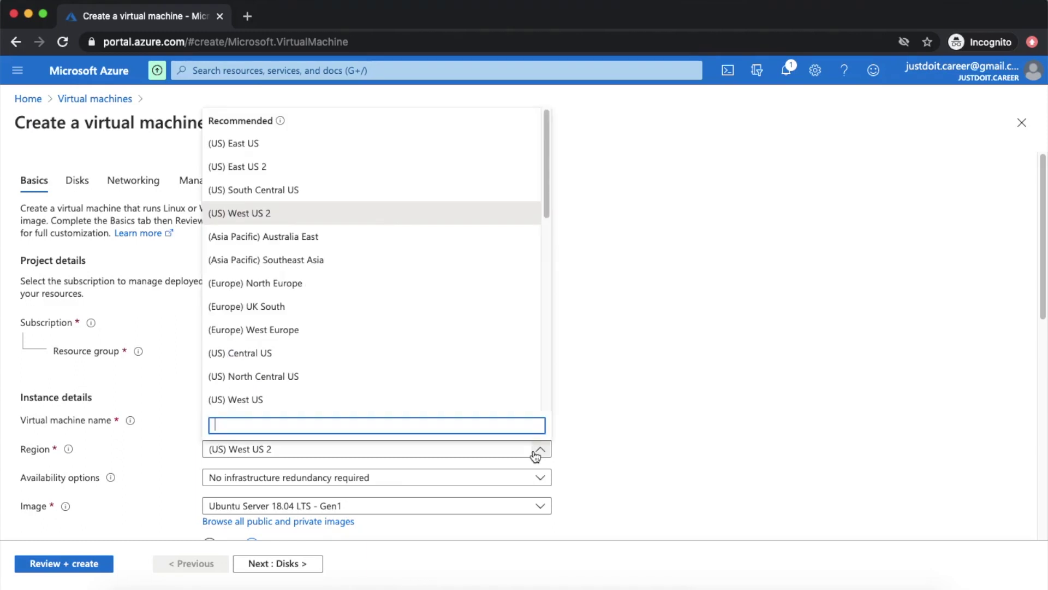
pyautogui.click(632, 342)
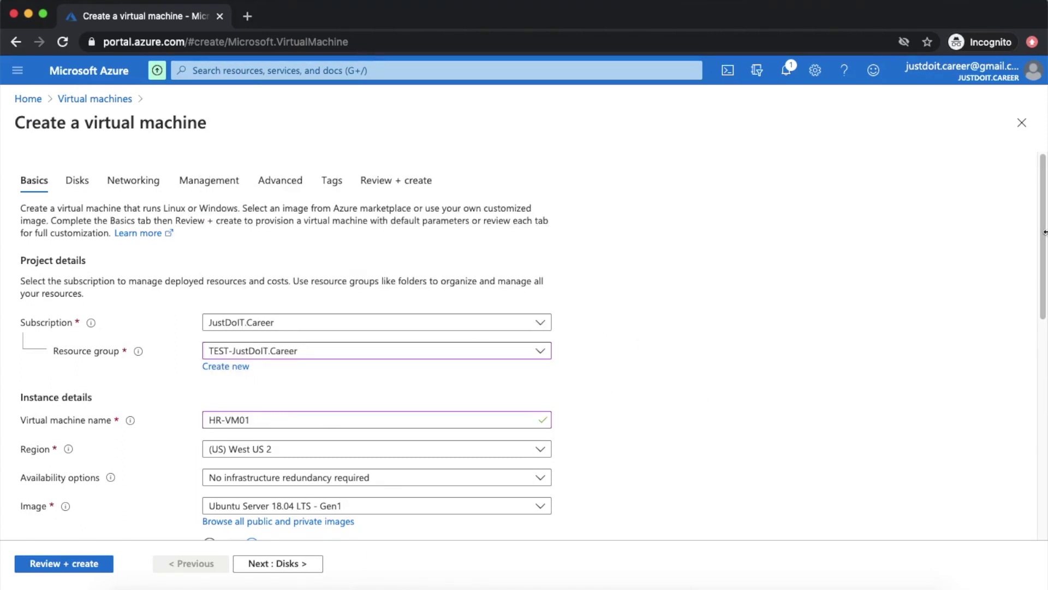
pyautogui.moveTo(1045, 232); pyautogui.dragTo(1018, 365)
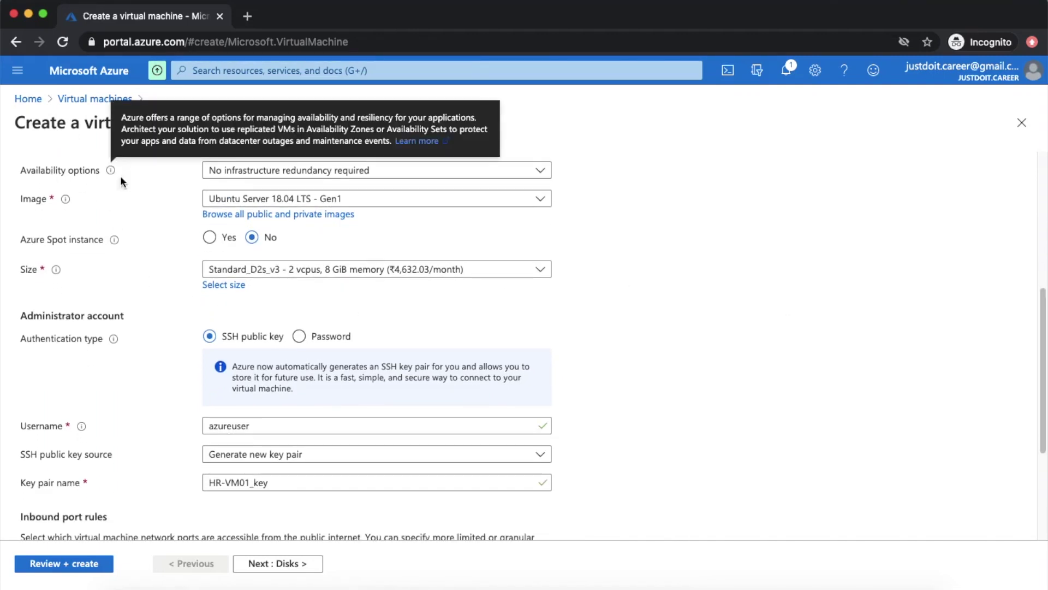
pyautogui.click(407, 173)
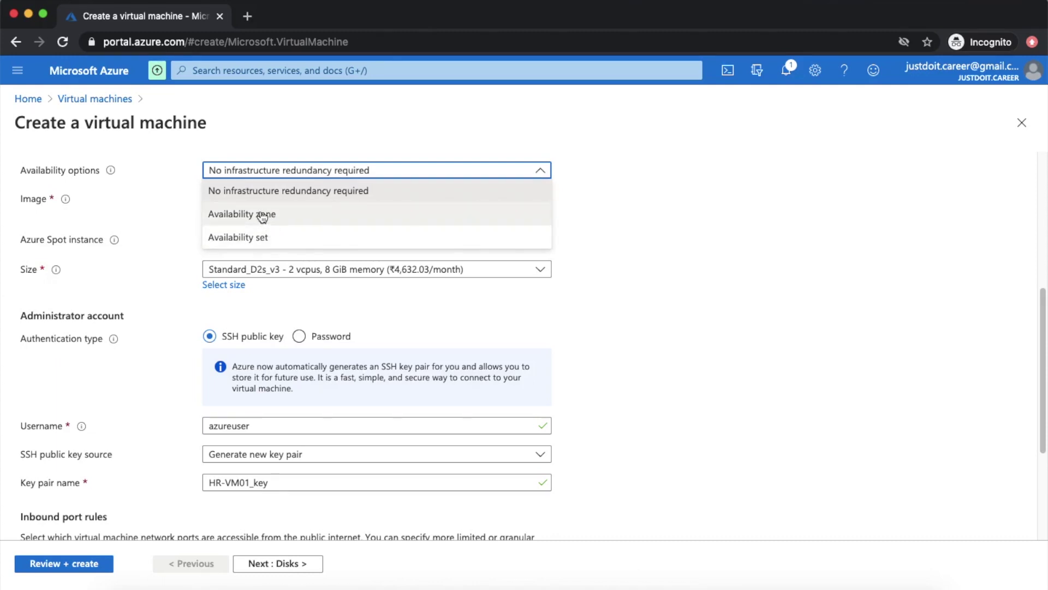
pyautogui.click(641, 176)
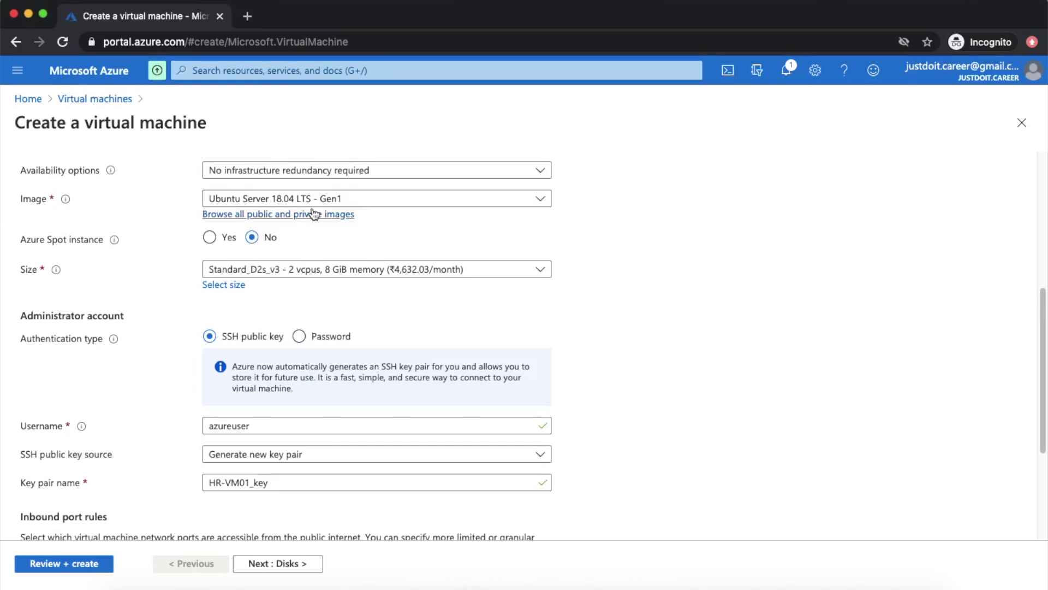
pyautogui.click(541, 202)
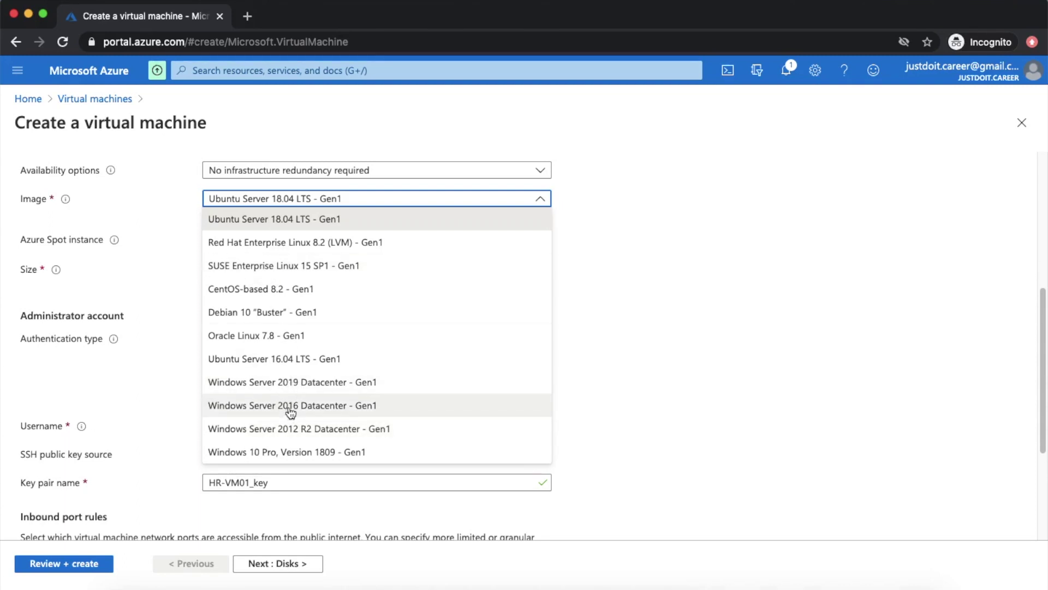
# - Select Windows Server 2016 Datacenter - Gen1 as the image and confirm it stays selected
pyautogui.click(291, 409)
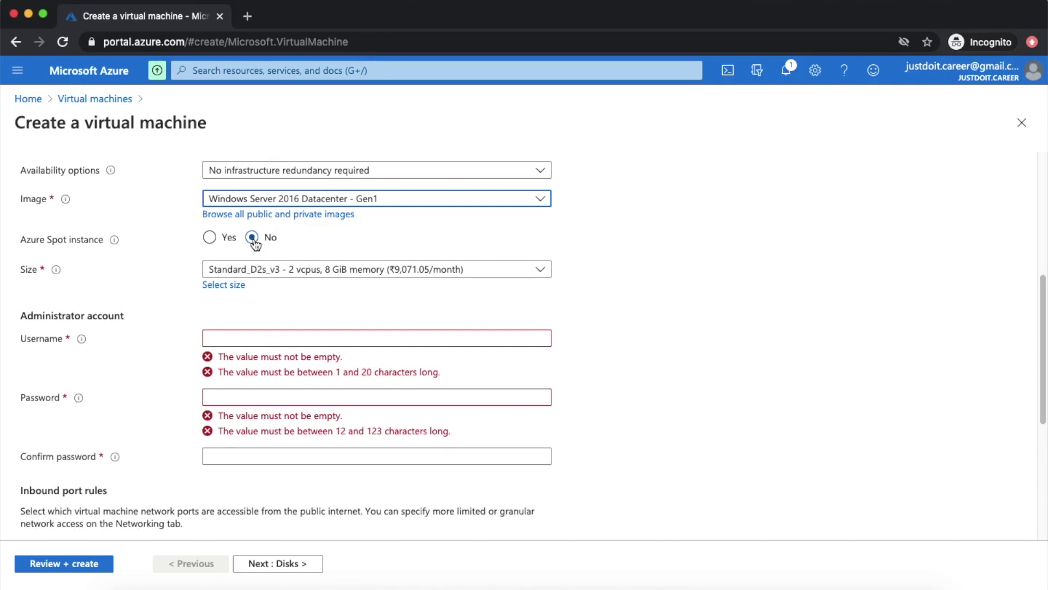
pyautogui.moveTo(117, 245)
pyautogui.moveTo(115, 243)
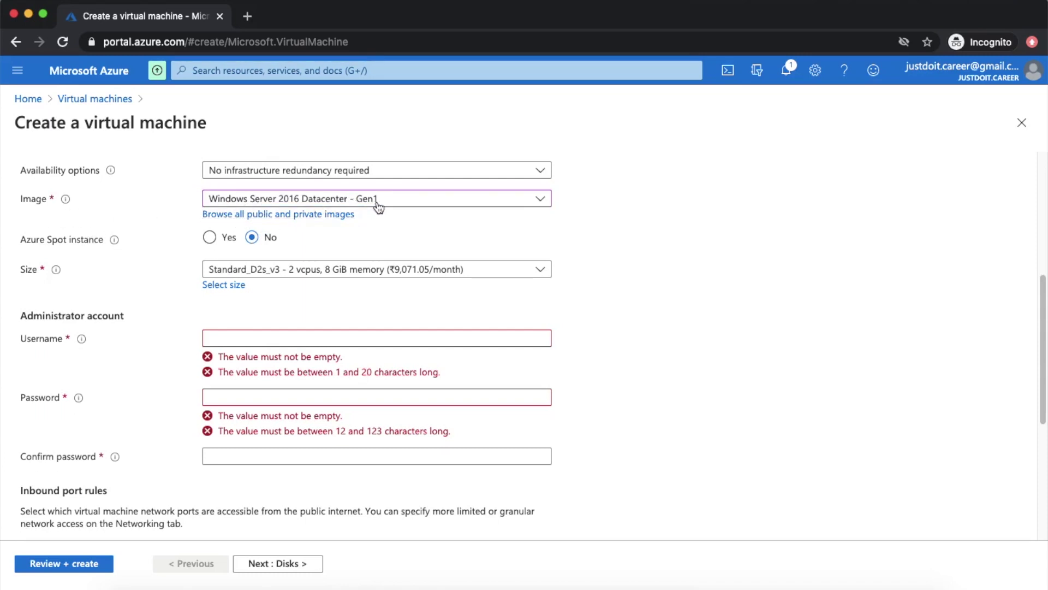
pyautogui.click(302, 202)
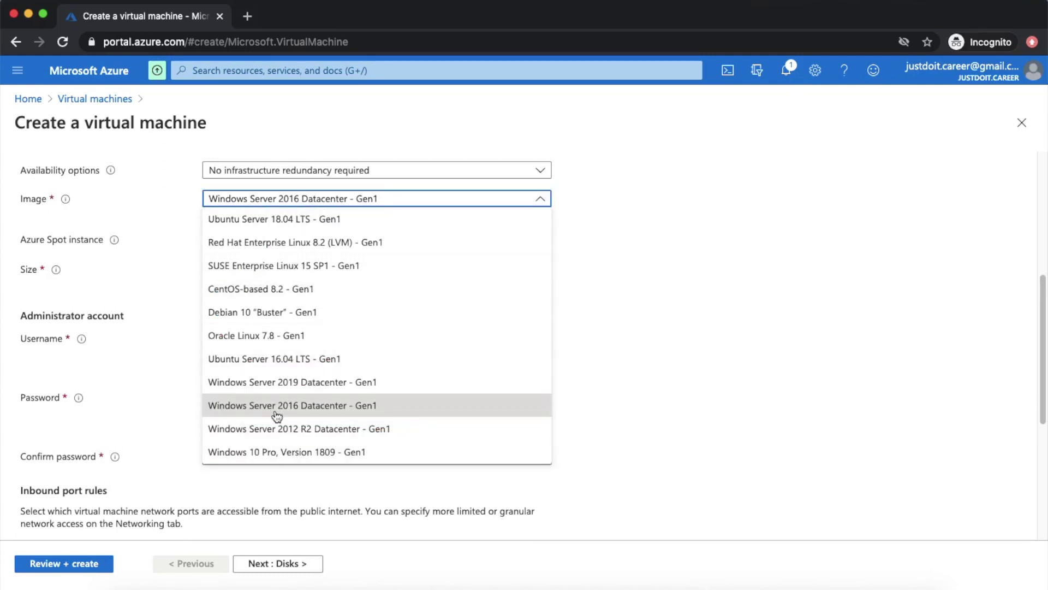
pyautogui.click(672, 270)
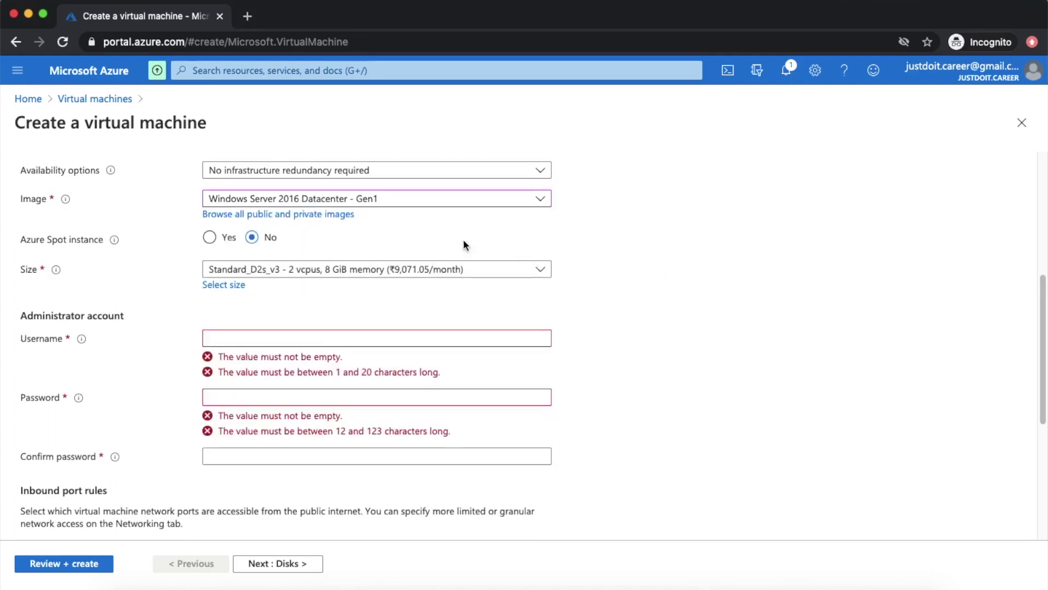
# - Browse the marketplace for 'sql server' images, trim the search to sql, and close the picker
pyautogui.click(276, 214)
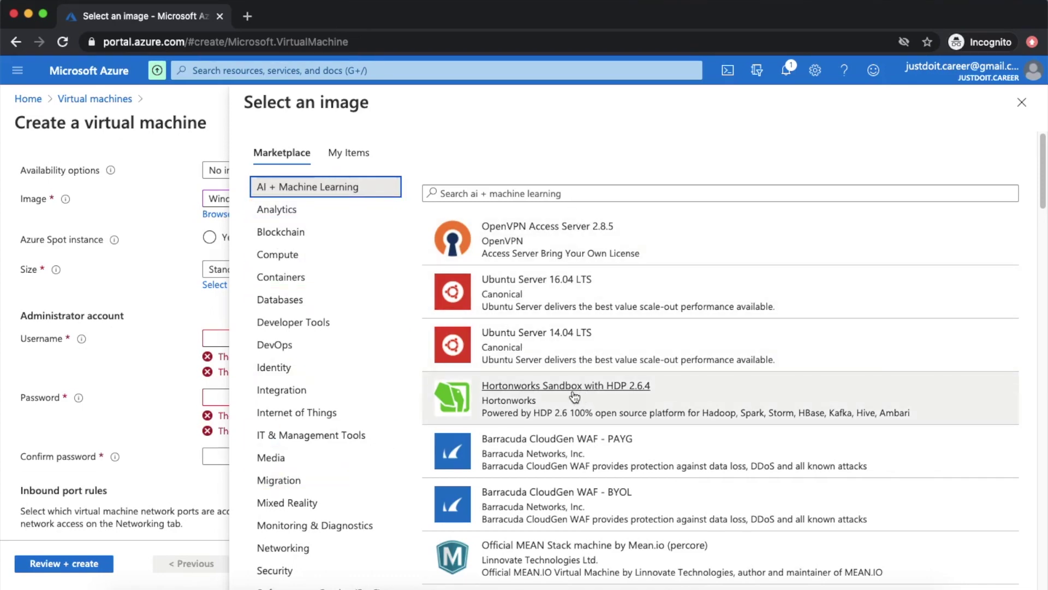
pyautogui.scroll(-15, 575, 385)
pyautogui.scroll(-20, 575, 382)
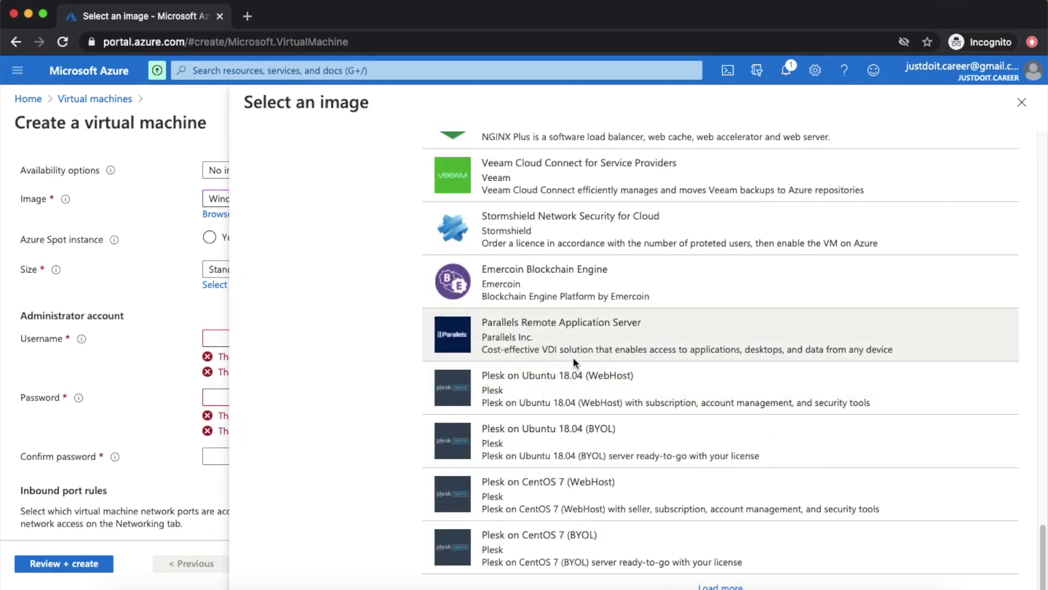
pyautogui.scroll(20, 573, 344)
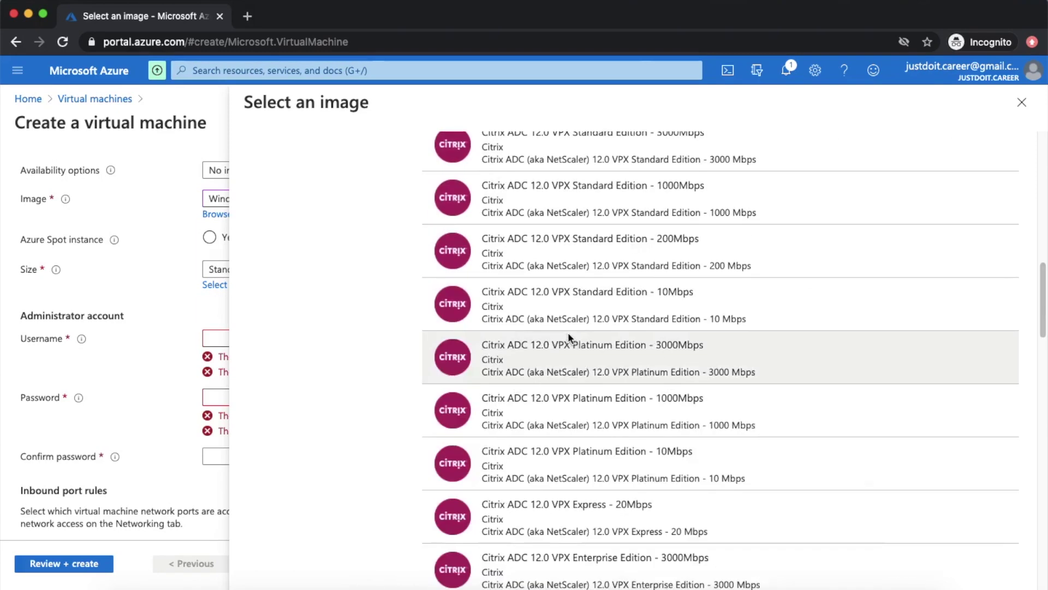
pyautogui.click(473, 195)
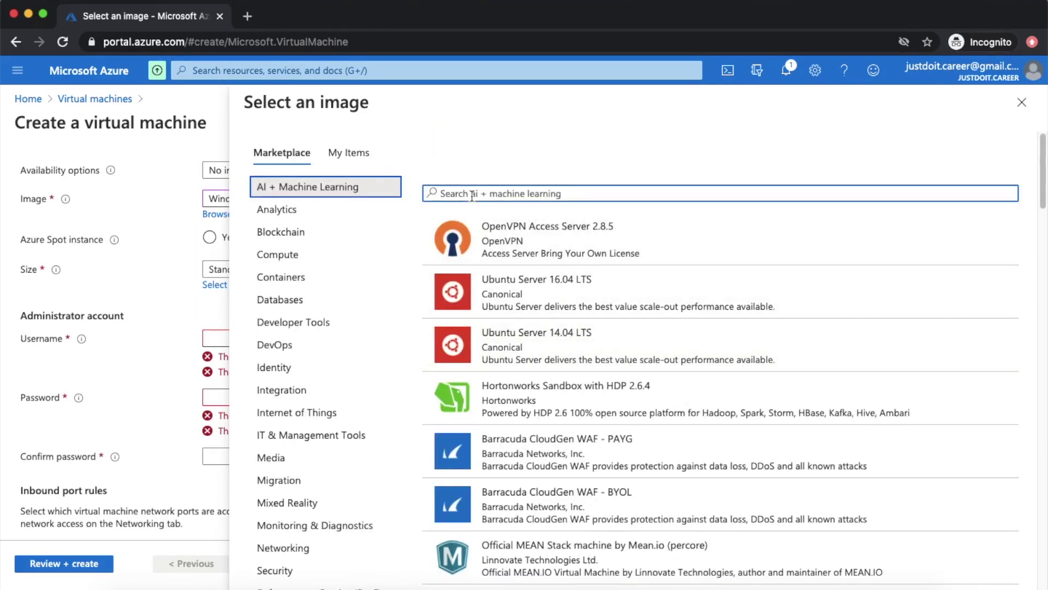
pyautogui.write('sql')
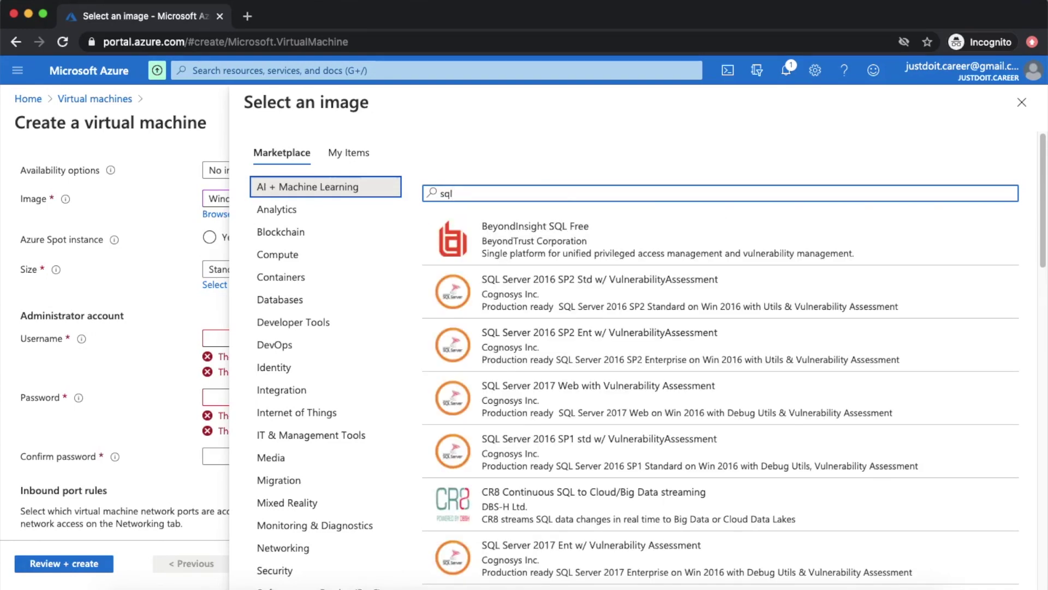
pyautogui.write(' server')
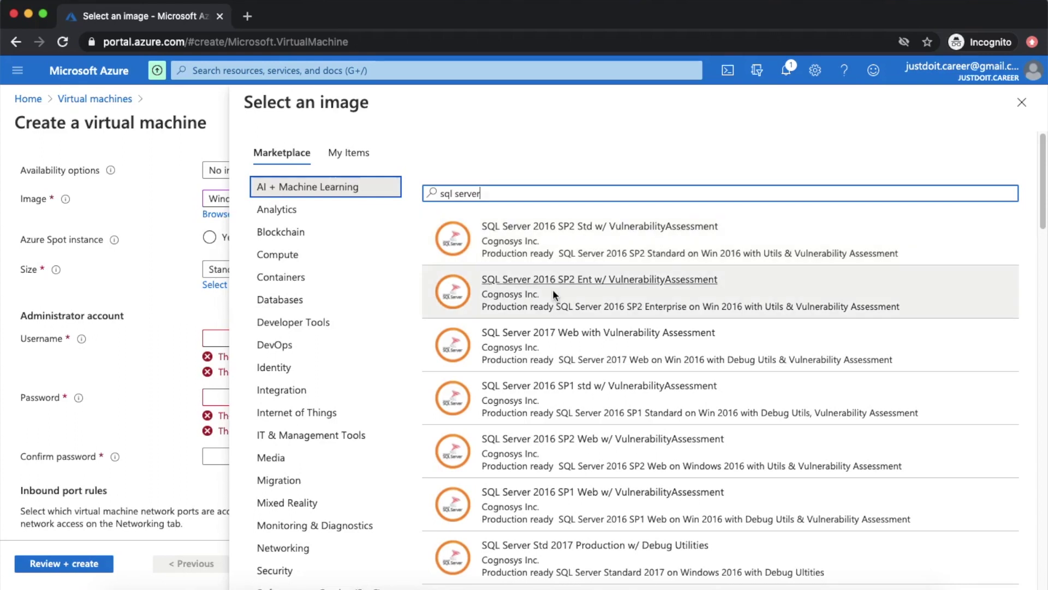
pyautogui.tripleClick(510, 294)
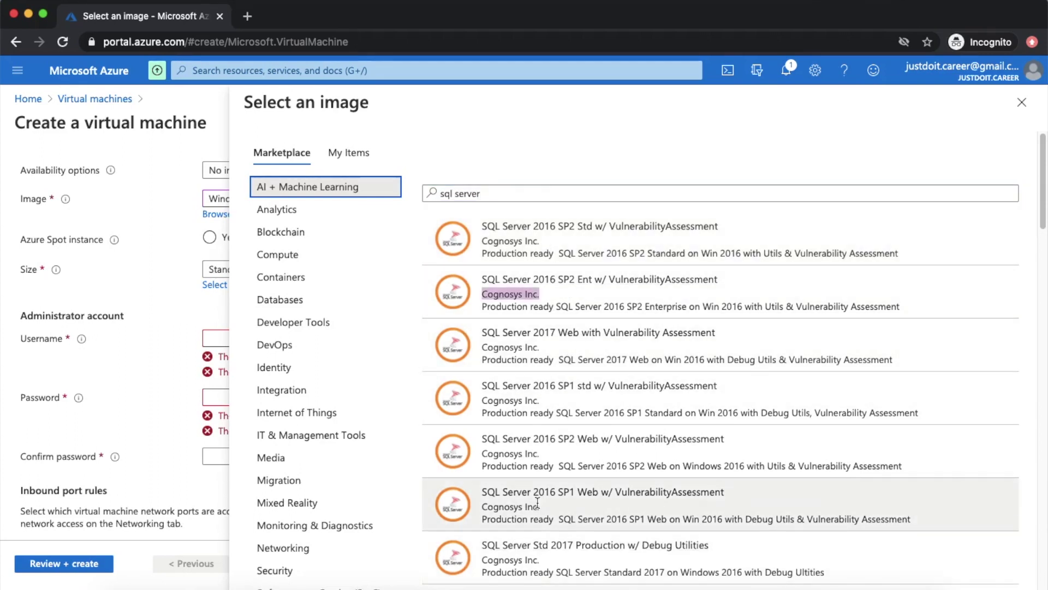
pyautogui.doubleClick(500, 192)
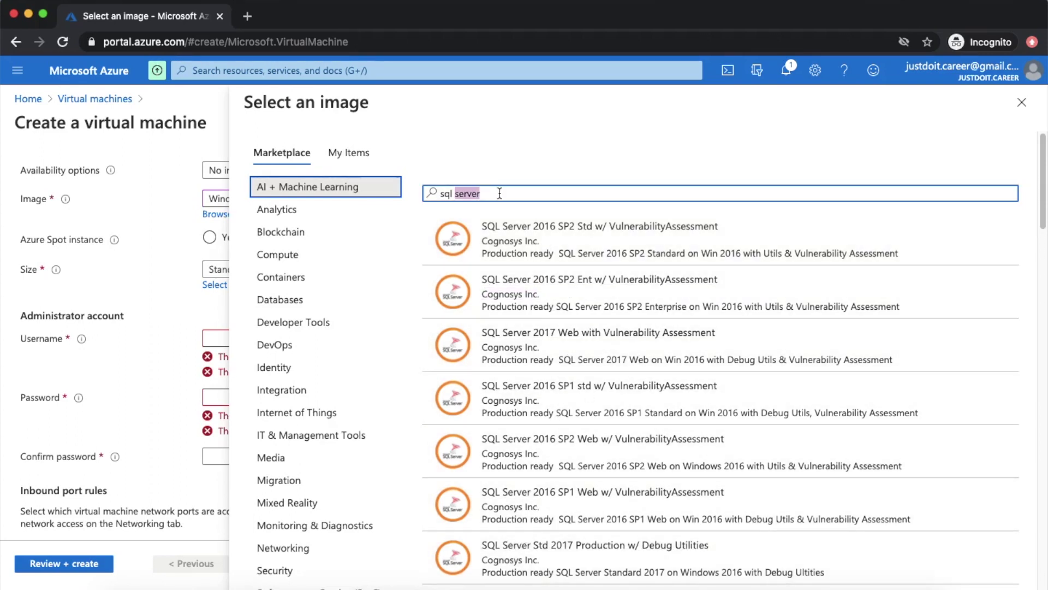
pyautogui.press('BackSpace')
pyautogui.press('BackSpace')
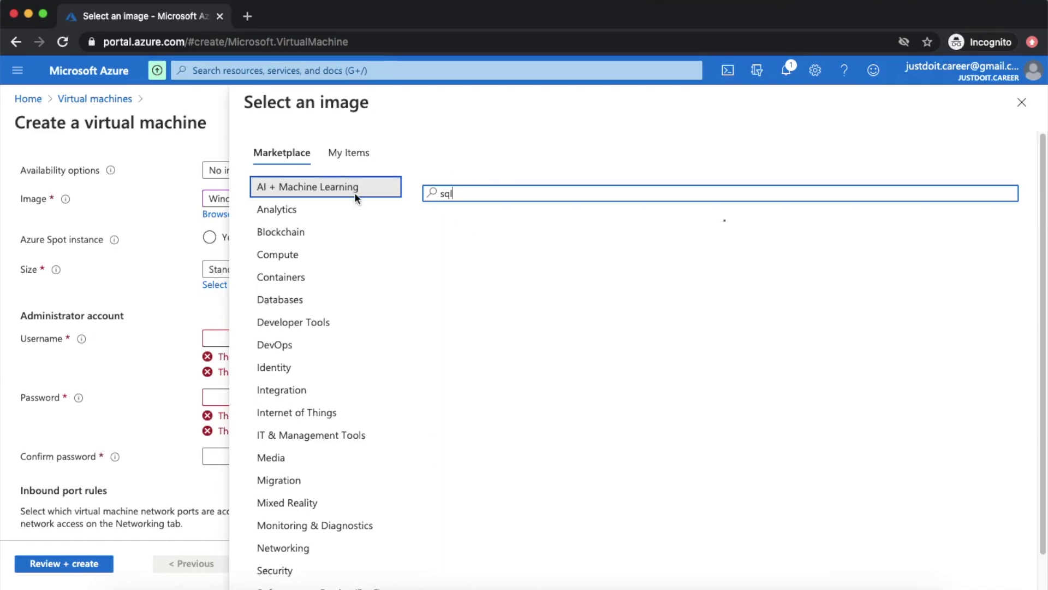
pyautogui.press('Escape')
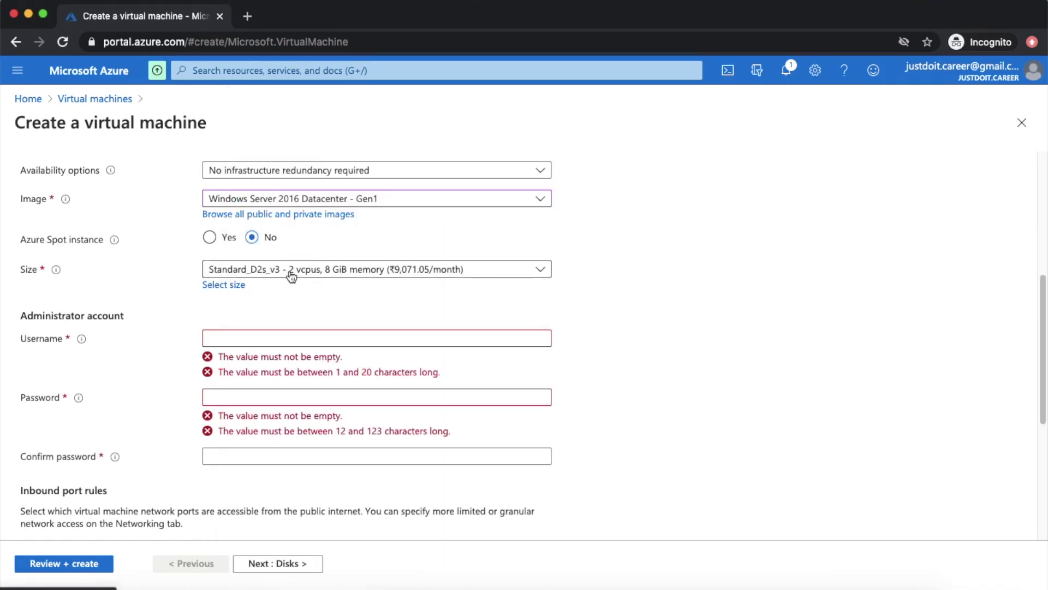
# - Open the full VM size catalogue and choose Standard_B2ms at ₹4,400.42 per month
pyautogui.click(540, 271)
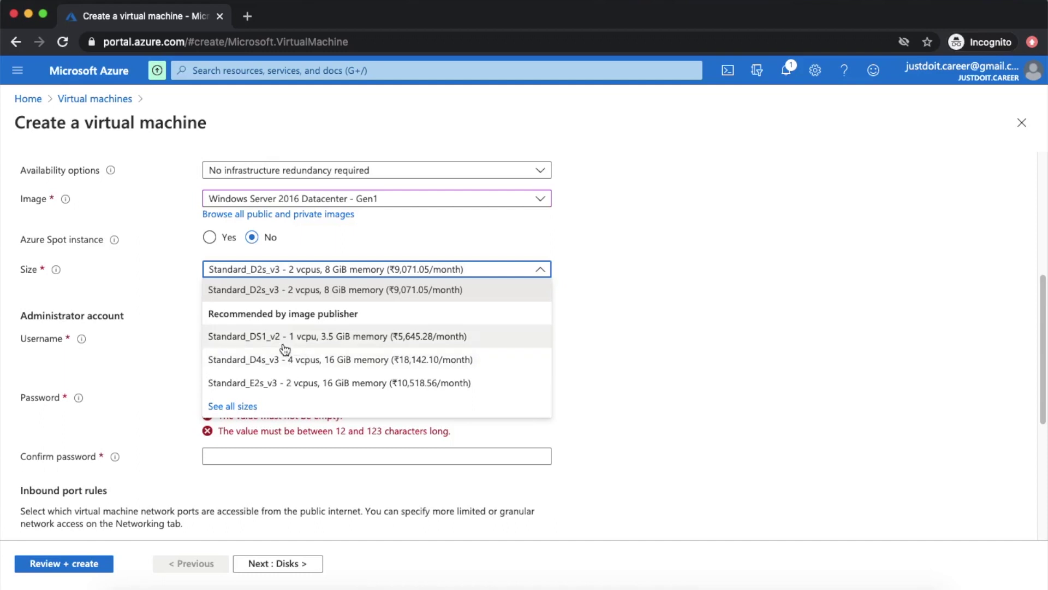
pyautogui.click(234, 407)
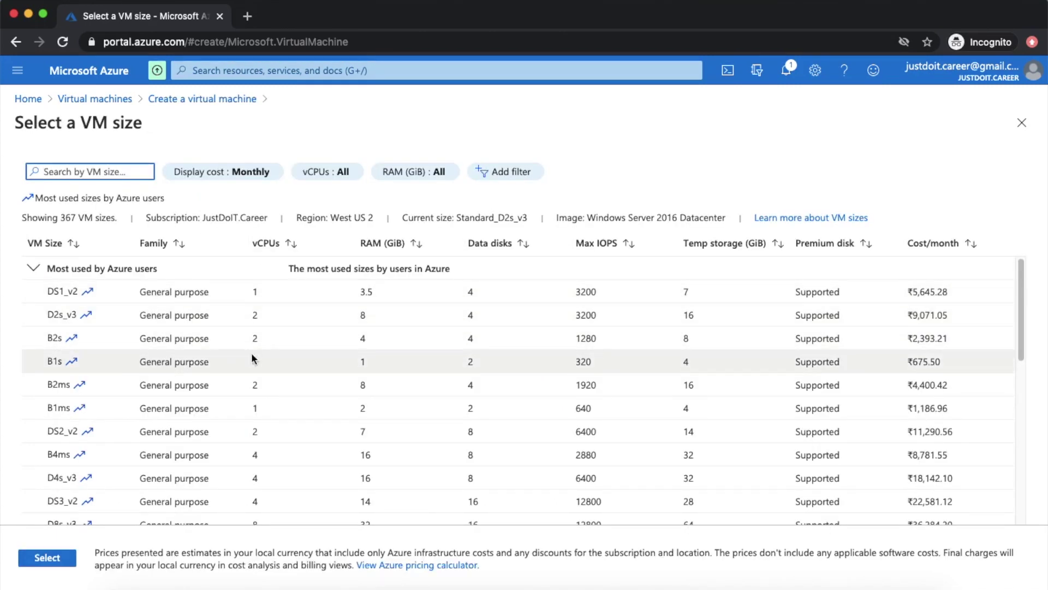
pyautogui.scroll(-10, 251, 369)
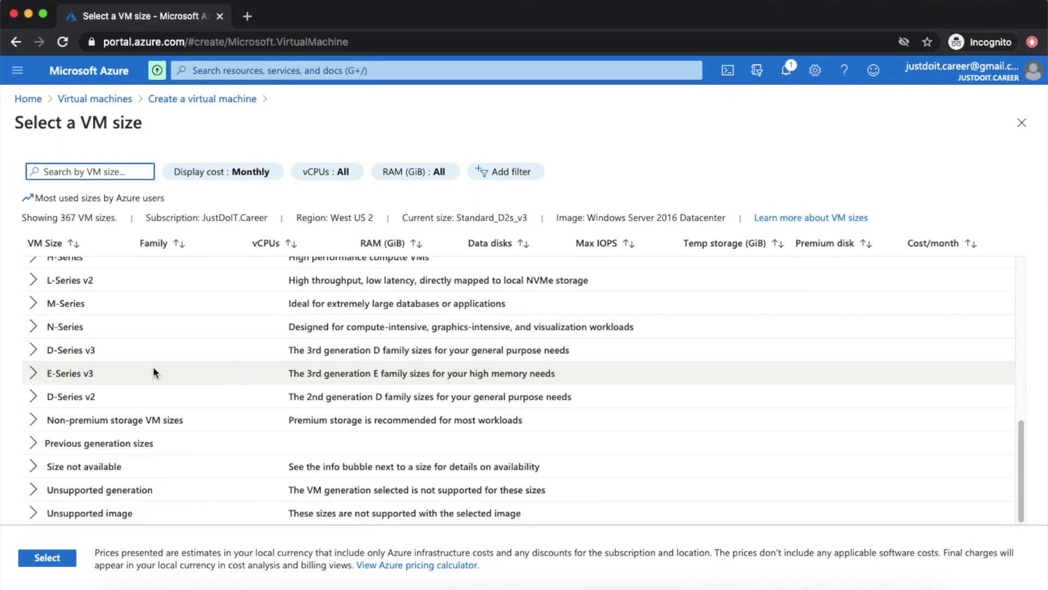
pyautogui.scroll(10, 119, 379)
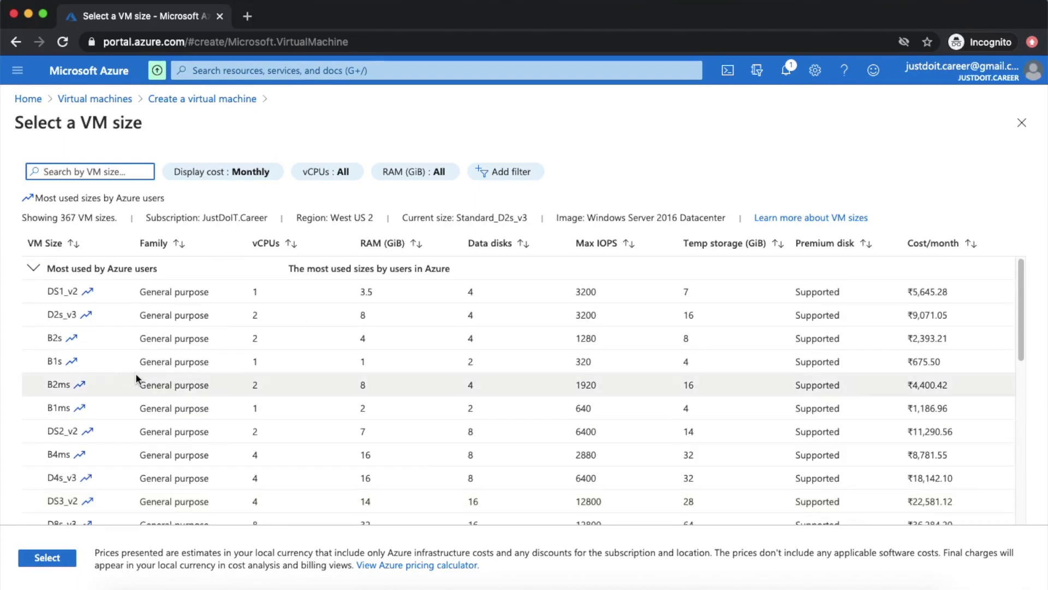
pyautogui.scroll(-3, 133, 380)
pyautogui.click(34, 461)
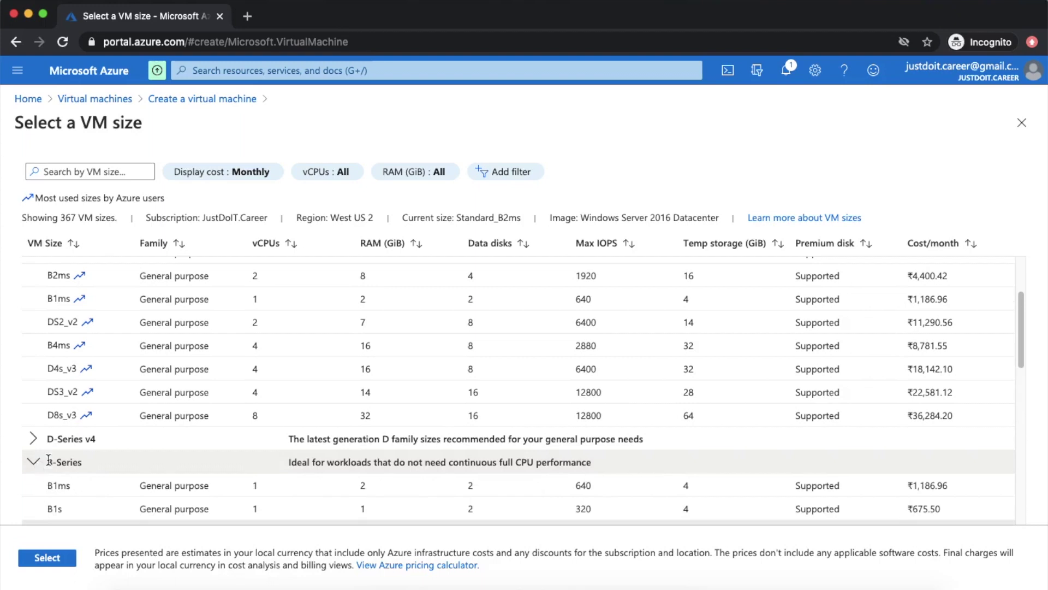
# - Read the B-Series and D-Series v4 descriptions, collapse the size groups, and close the size list
pyautogui.scroll(-1, 153, 442)
pyautogui.moveTo(313, 458); pyautogui.dragTo(545, 458)
pyautogui.click(395, 456)
pyautogui.click(598, 457)
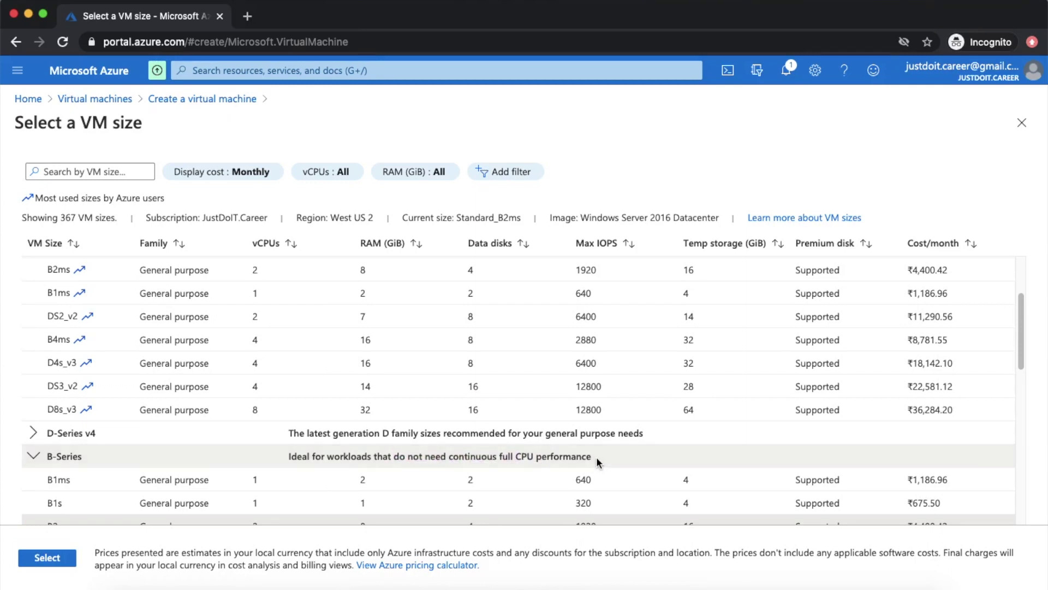
pyautogui.scroll(-1, 430, 504)
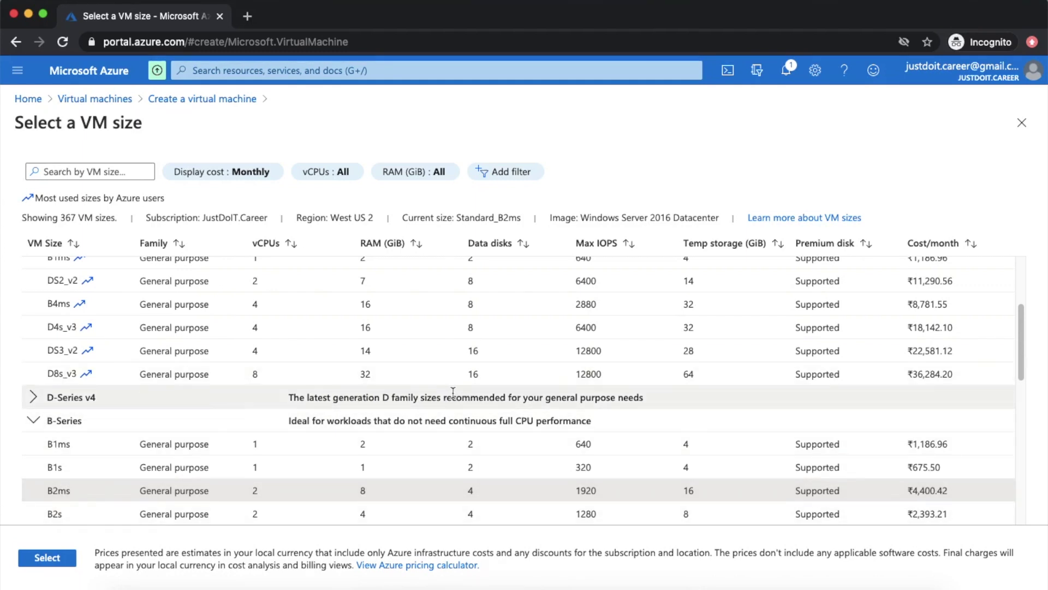
pyautogui.moveTo(432, 399); pyautogui.dragTo(521, 401)
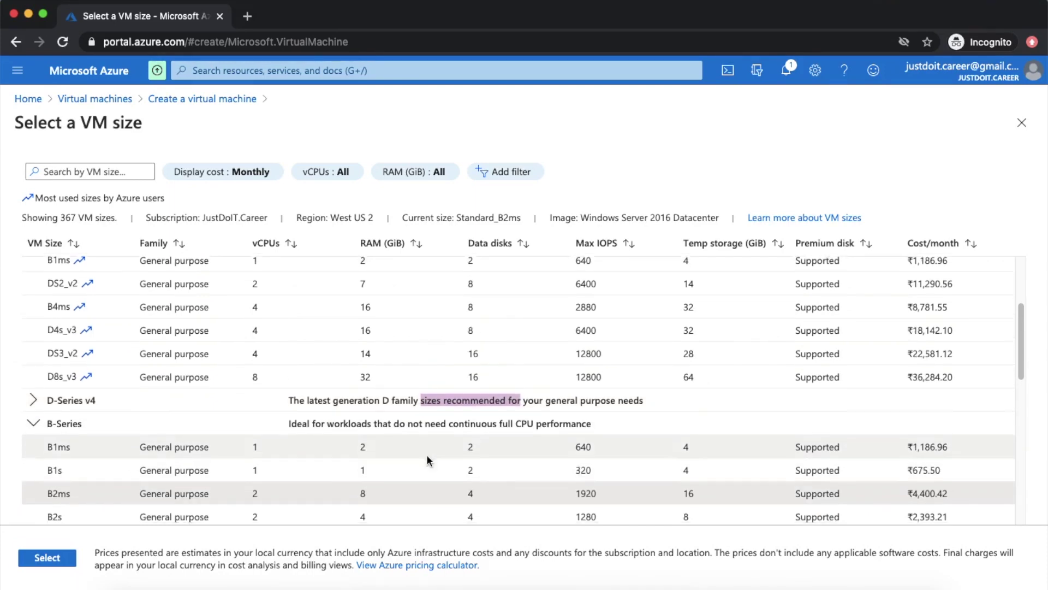
pyautogui.scroll(-4, 115, 359)
pyautogui.scroll(3, 70, 323)
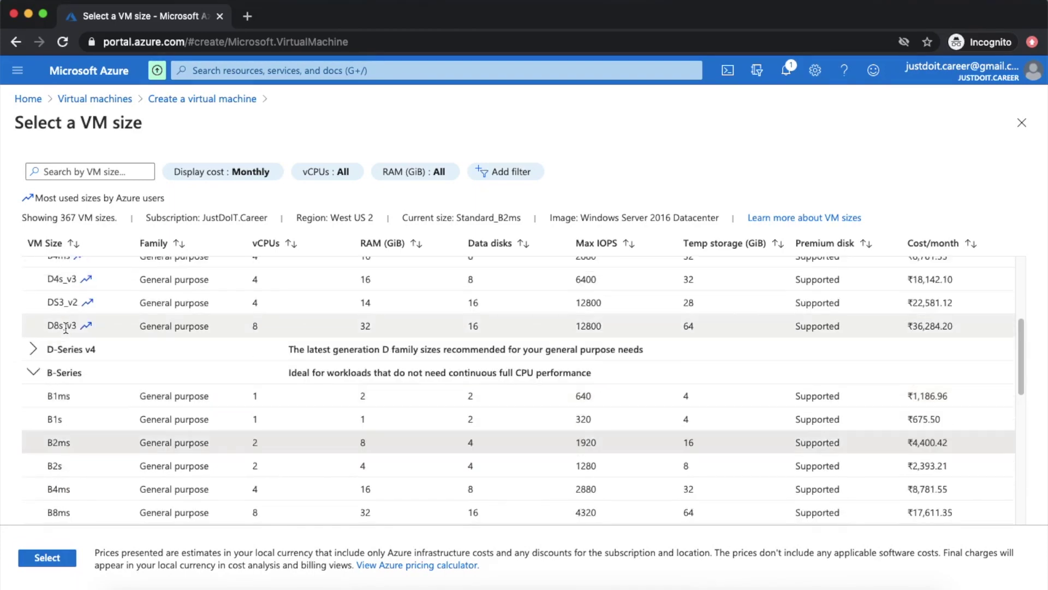
pyautogui.click(32, 372)
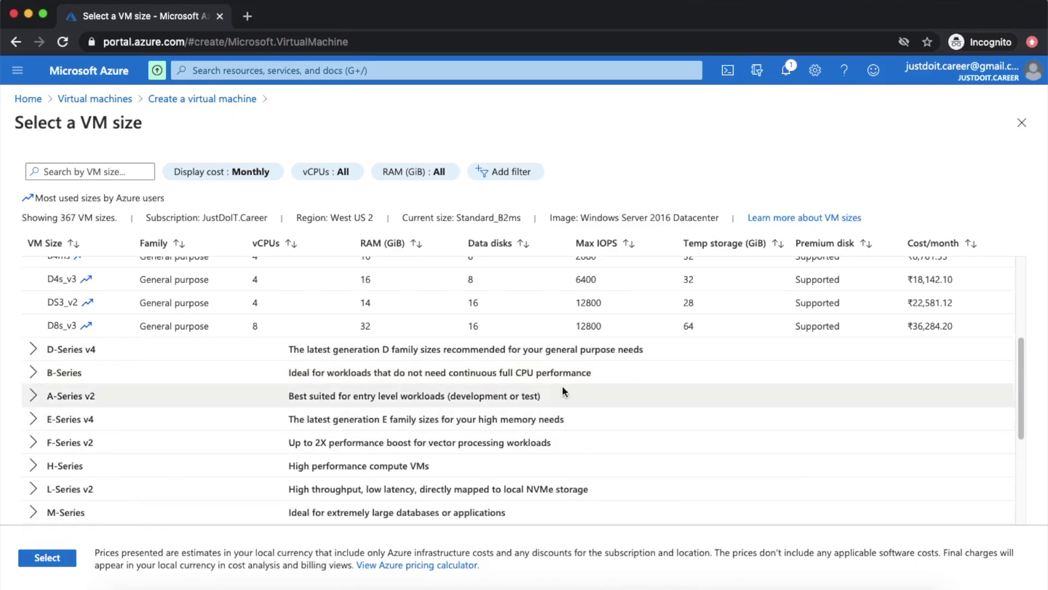
pyautogui.scroll(4, 683, 382)
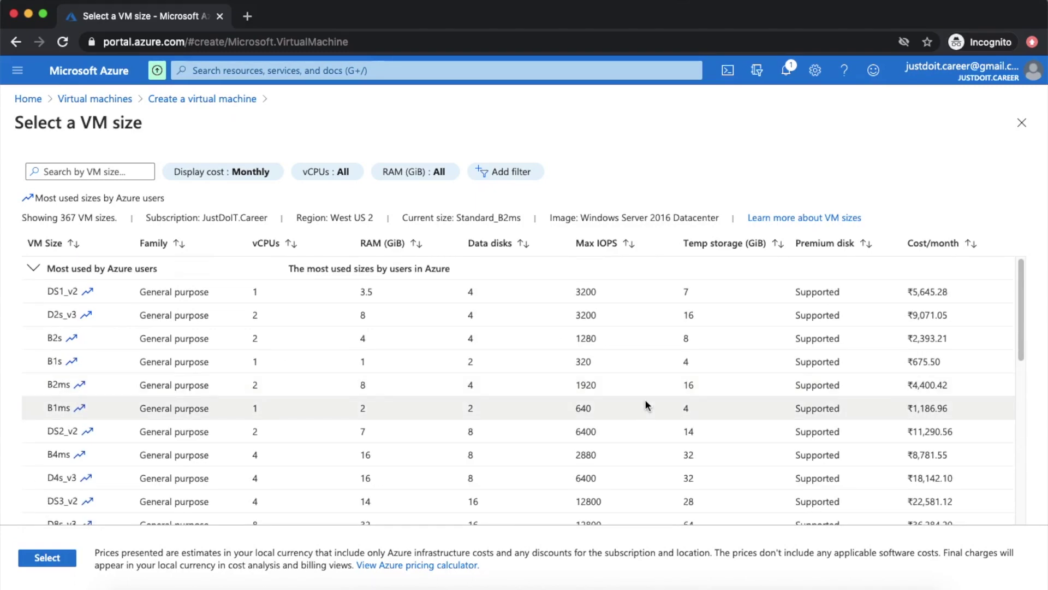
pyautogui.click(35, 270)
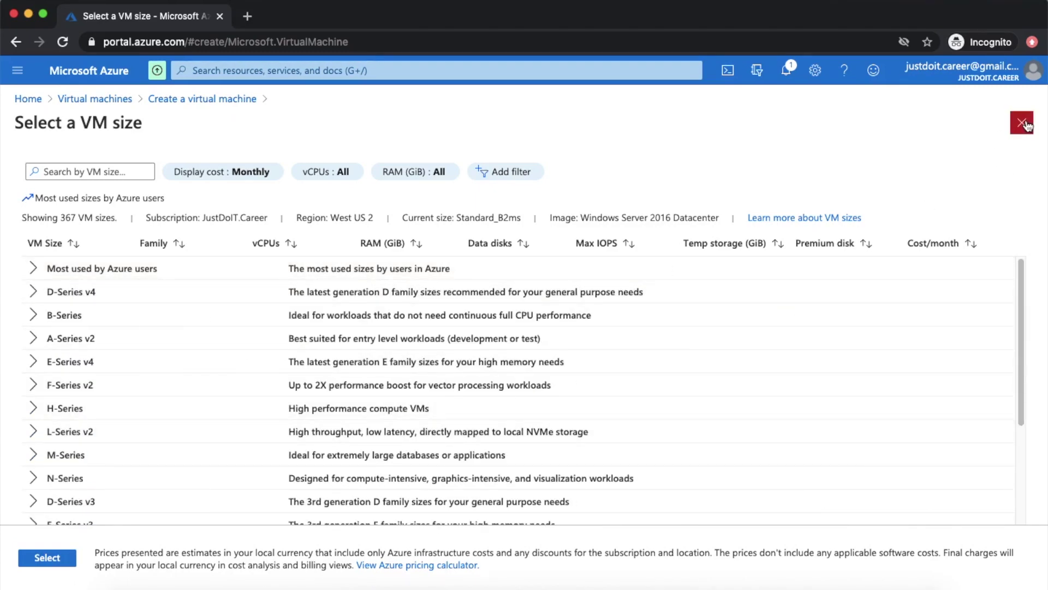
pyautogui.click(1022, 125)
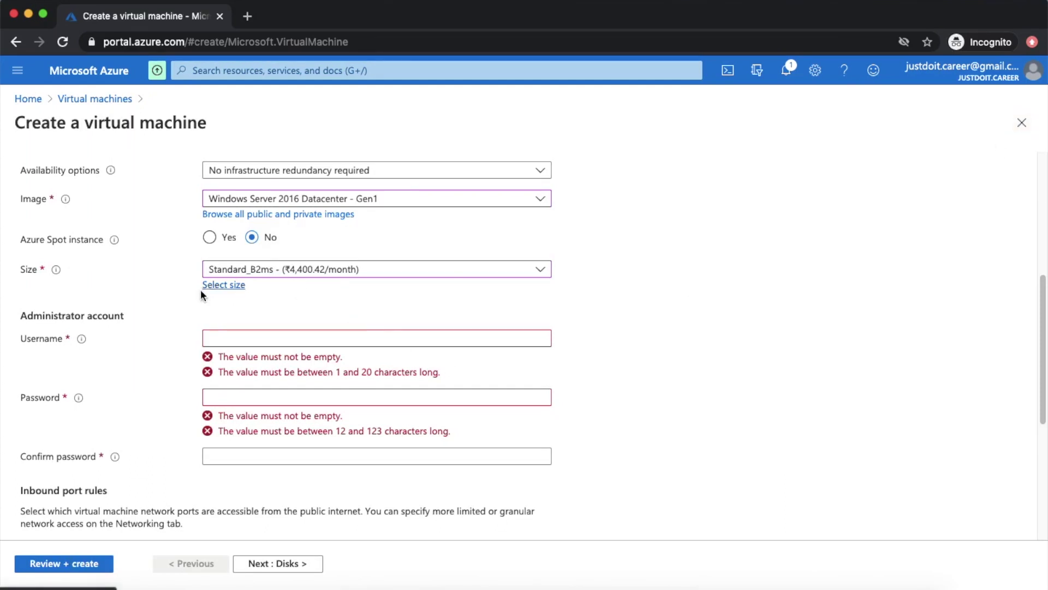
# - Replace the administrator username 'admin' with a valid username
pyautogui.click(224, 341)
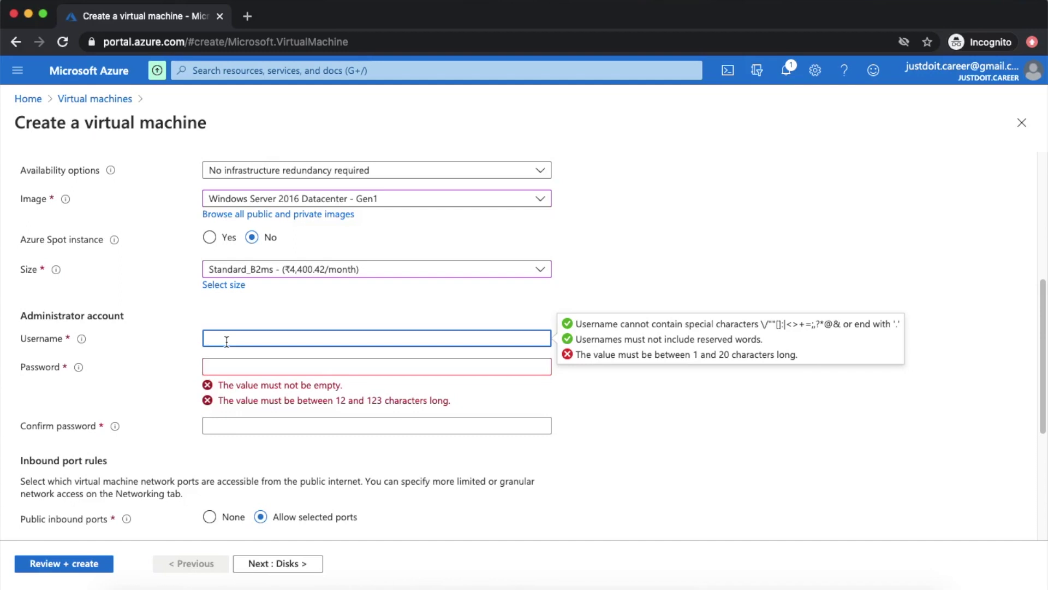
pyautogui.write('admin')
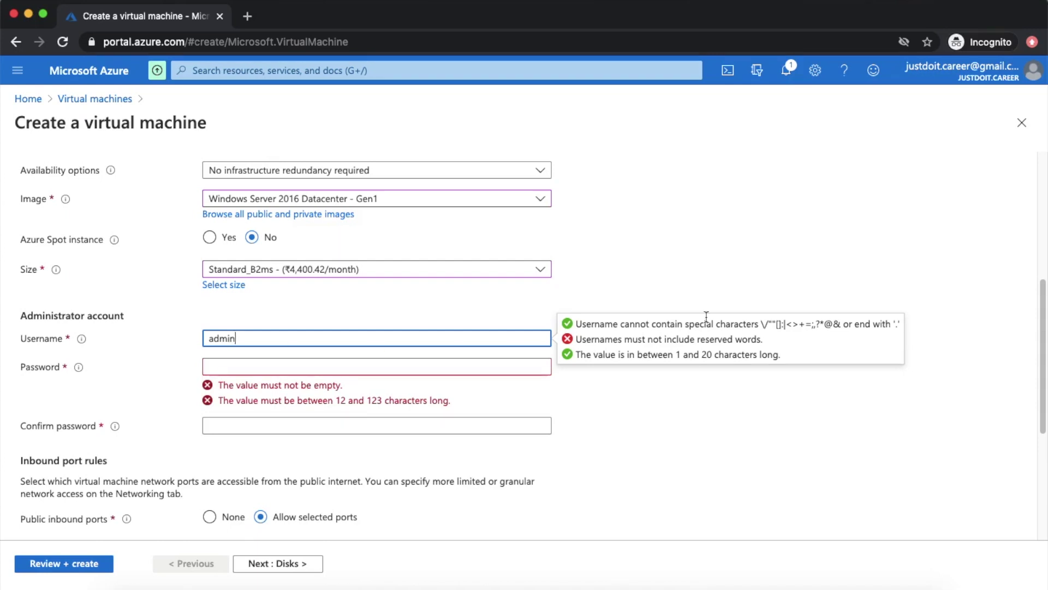
pyautogui.doubleClick(248, 338)
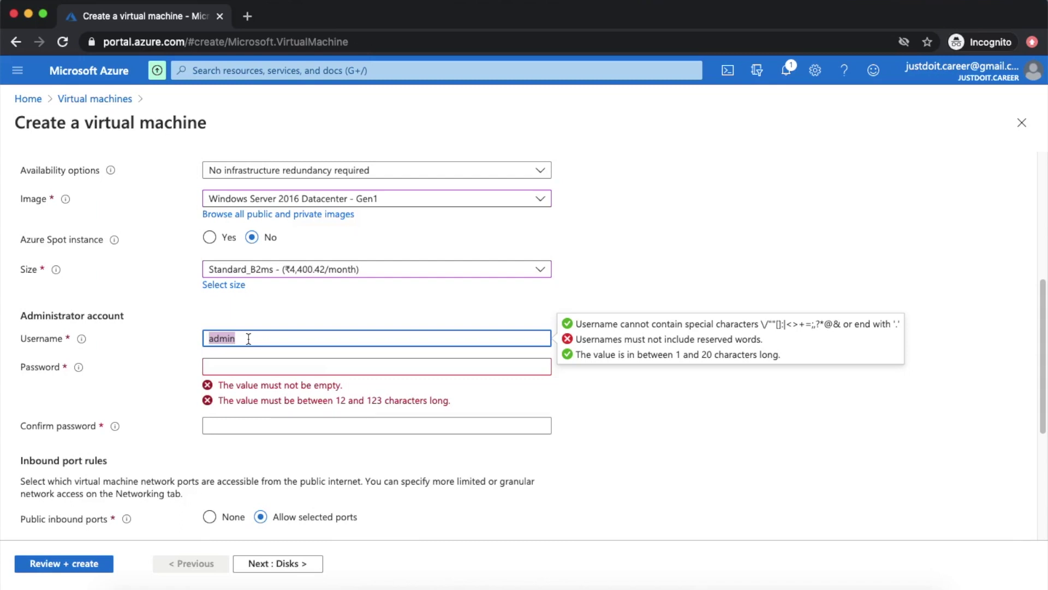
pyautogui.press('BackSpace')
pyautogui.write('jadmin')
# - Enter the administrator password and type it again in Confirm password
pyautogui.click(276, 368)
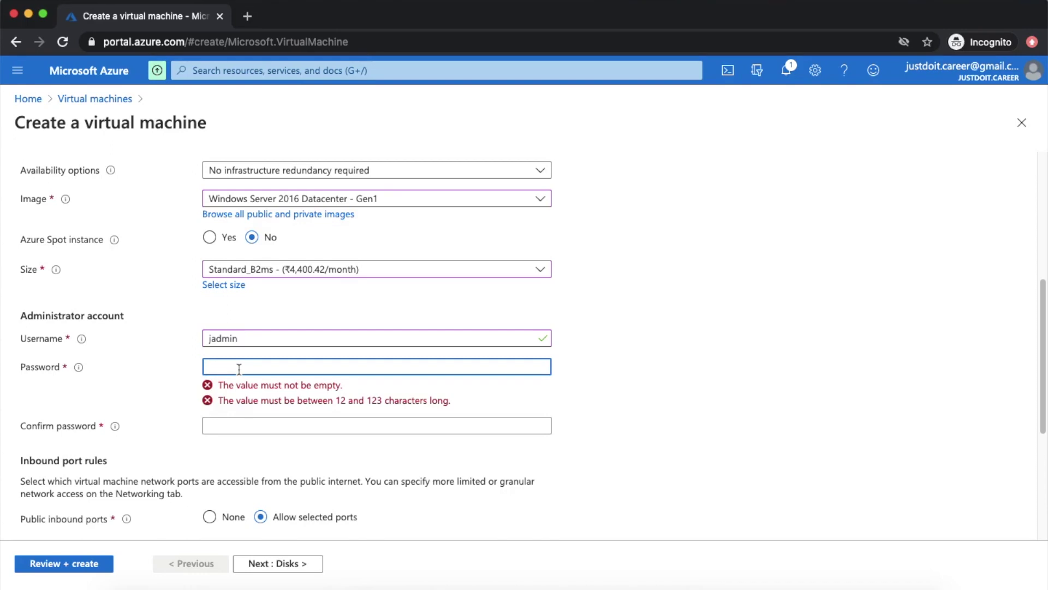
pyautogui.write('•••••••••')
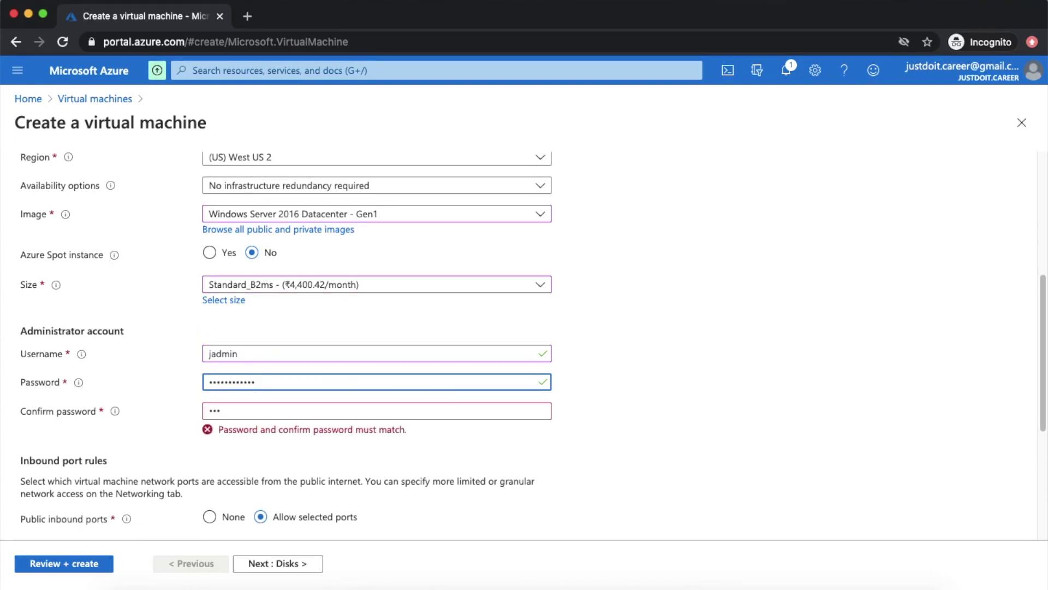
pyautogui.press('Tab')
pyautogui.write('••••••••••')
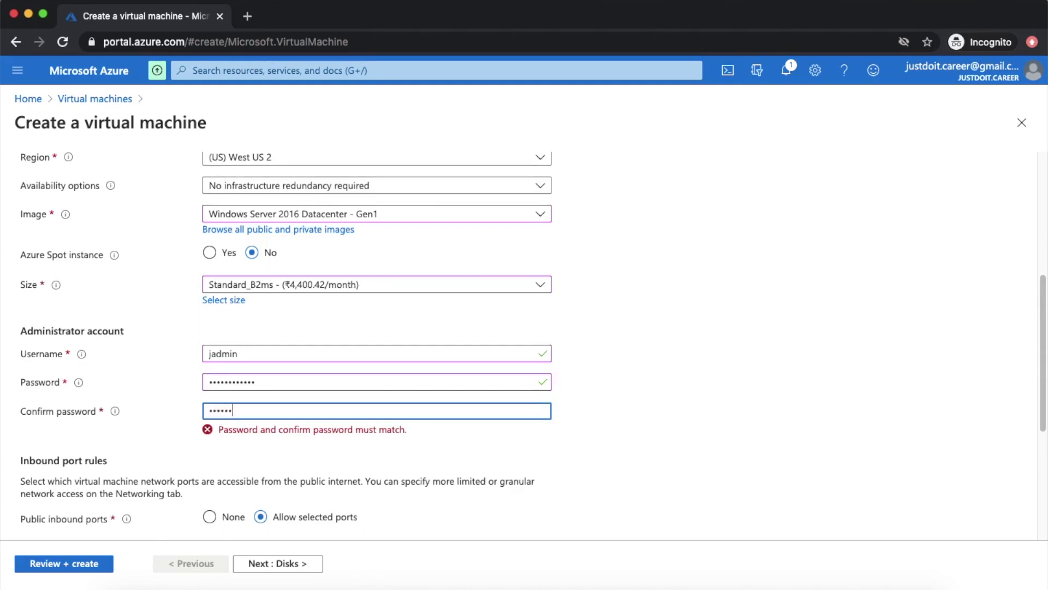
pyautogui.write('••')
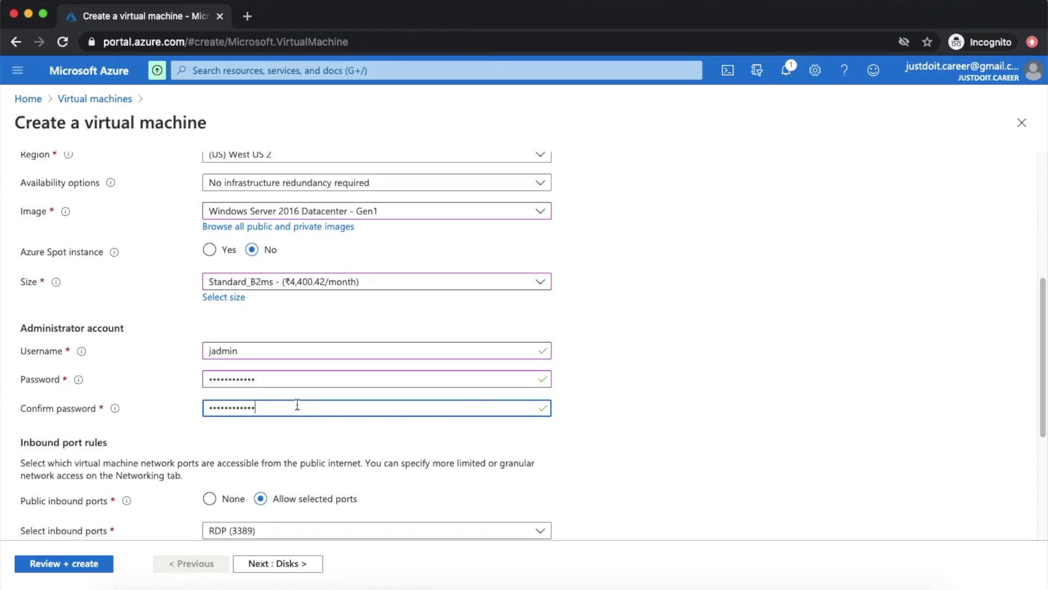
# - Leave only RDP (3389) as the inbound port and continue to the Disks page
pyautogui.scroll(-5, 303, 440)
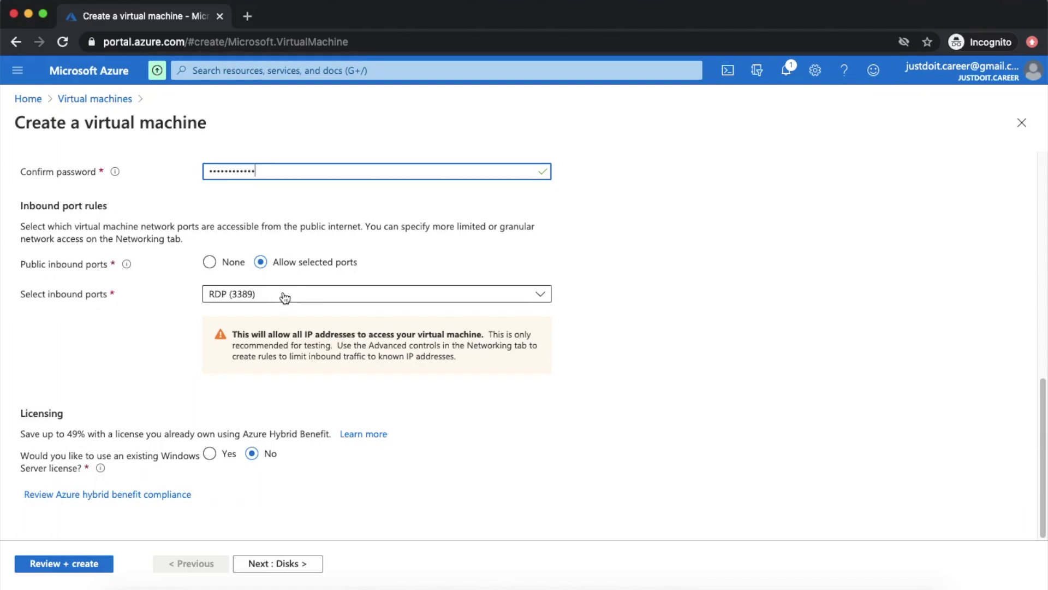
pyautogui.click(285, 296)
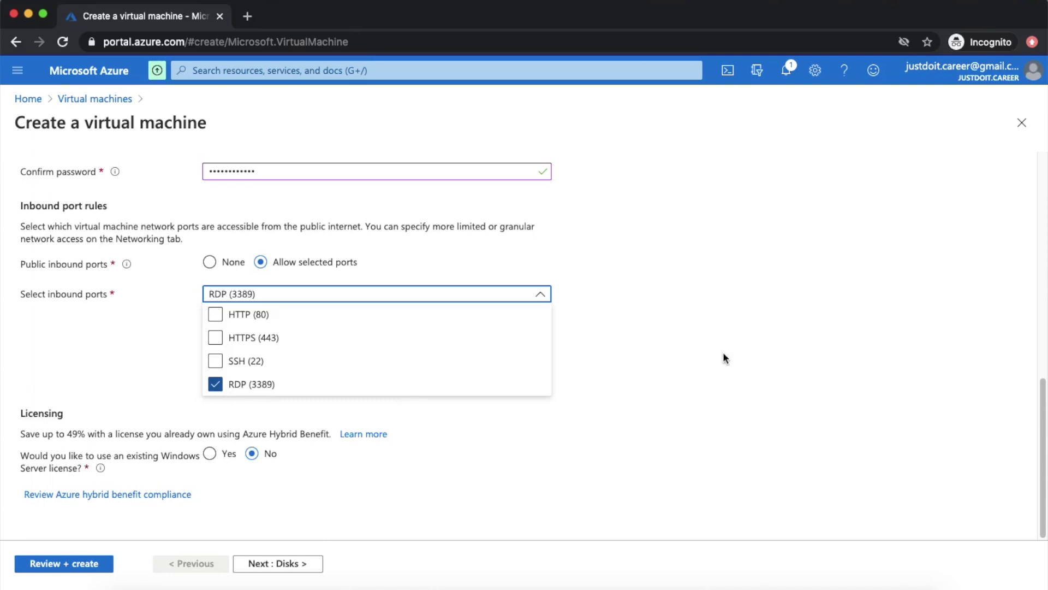
pyautogui.click(610, 364)
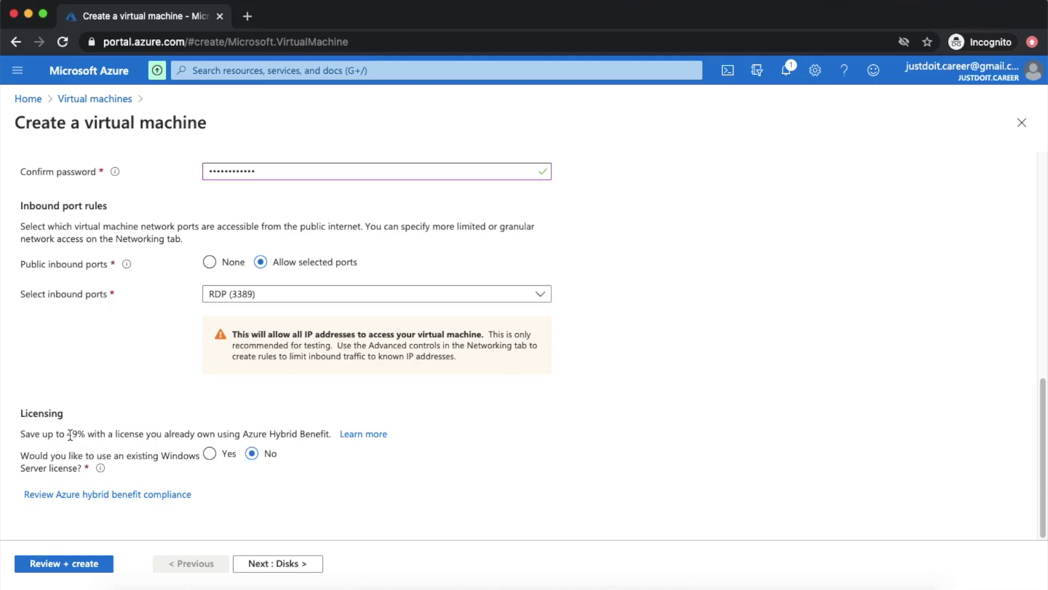
pyautogui.moveTo(67, 435); pyautogui.dragTo(75, 431)
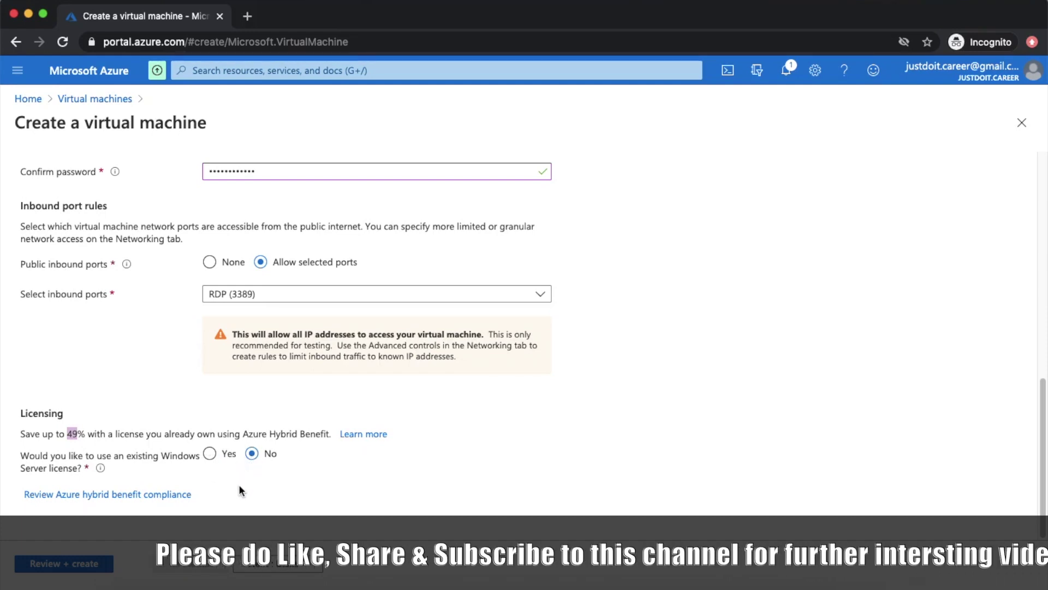
pyautogui.click(278, 563)
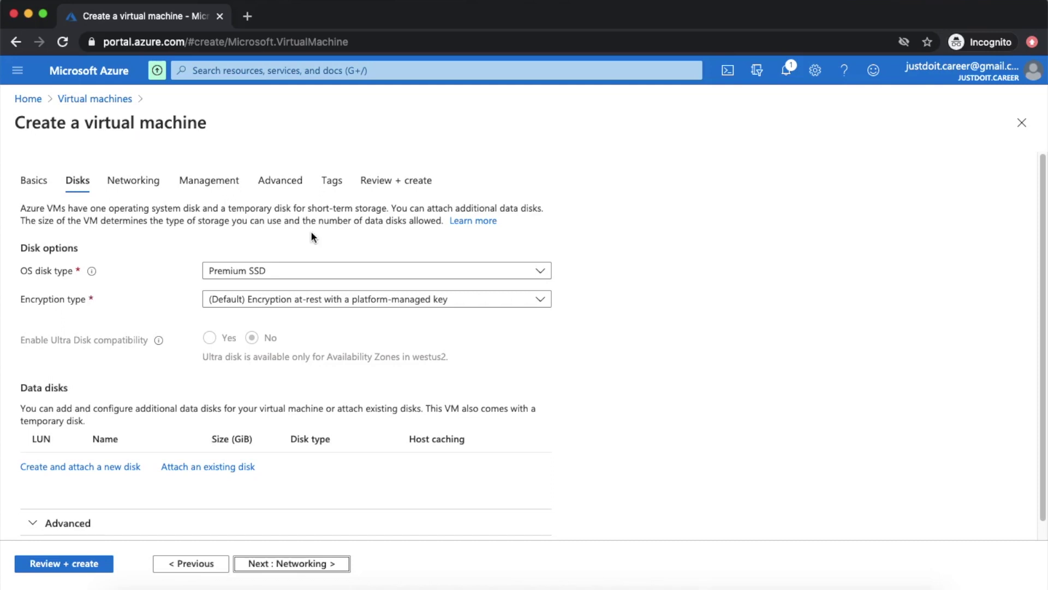
# - Set the OS disk type to Standard HDD and keep platform-managed key encryption
pyautogui.click(283, 276)
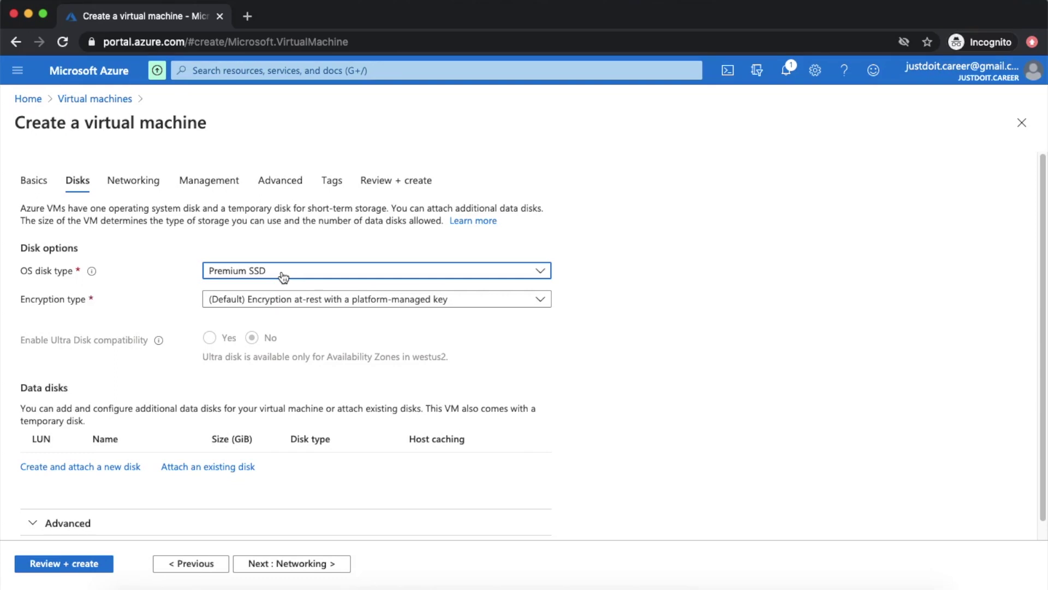
pyautogui.click(283, 277)
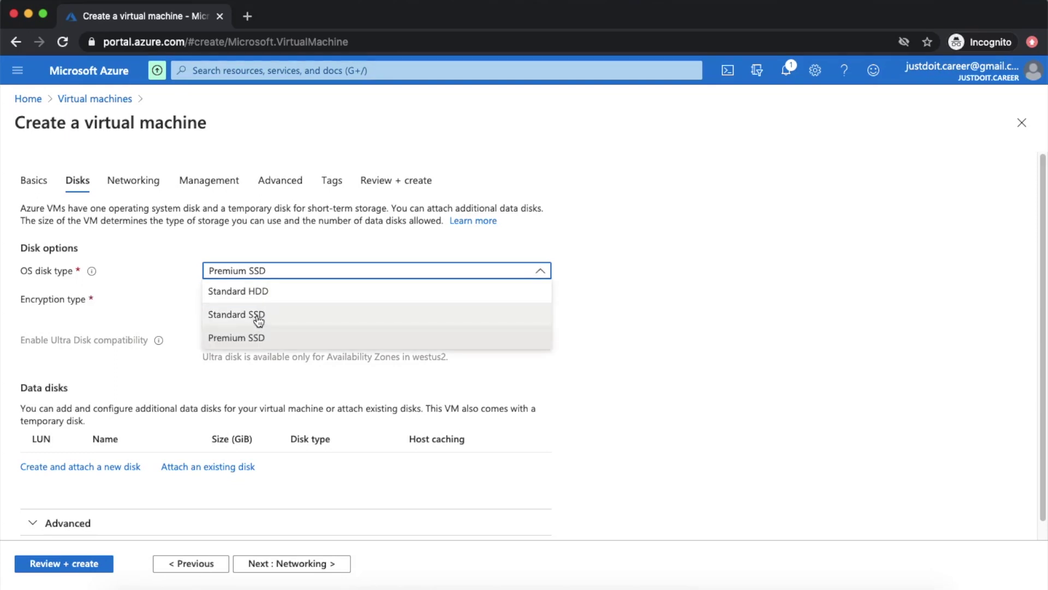
pyautogui.click(263, 292)
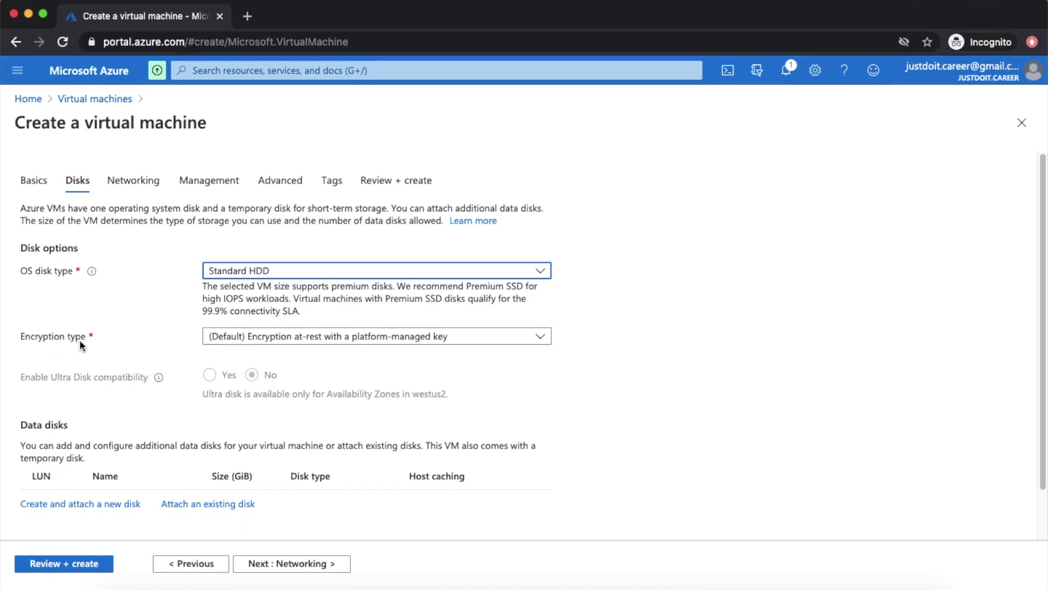
pyautogui.click(313, 342)
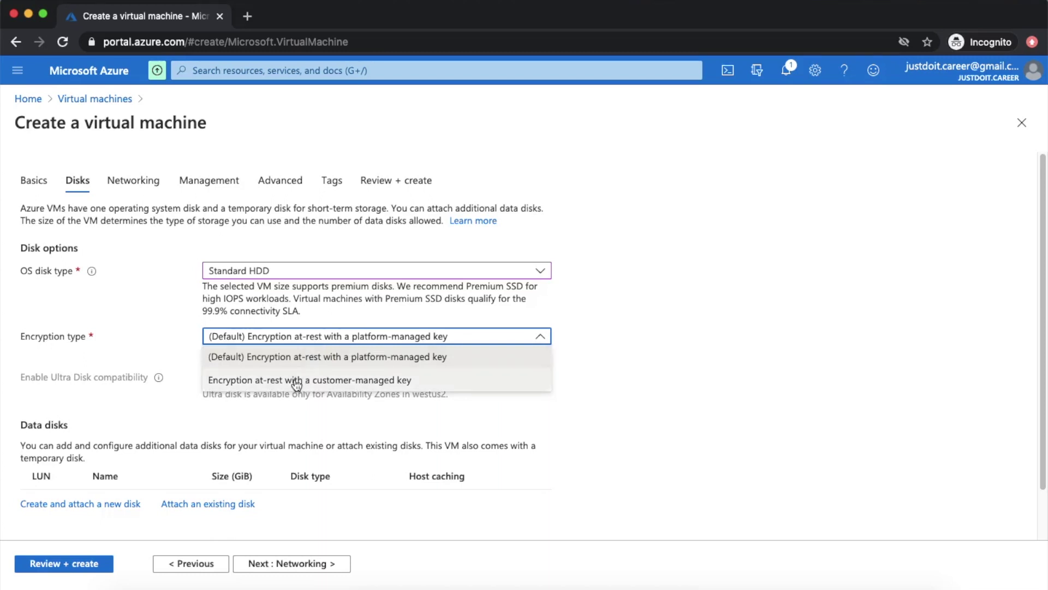
pyautogui.click(722, 353)
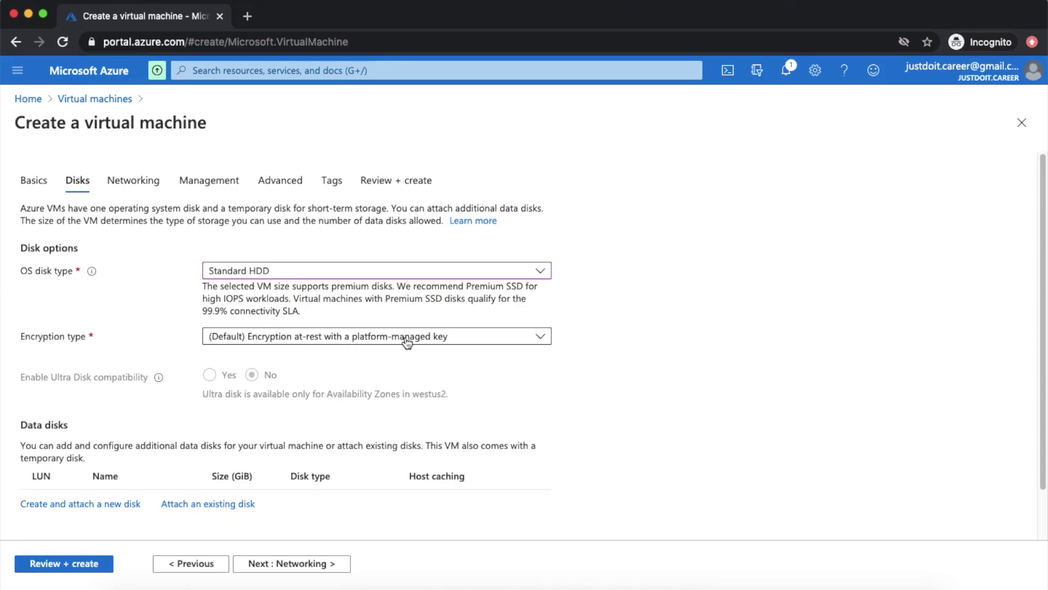
# - Review the Data disks section and continue to the Networking page
pyautogui.scroll(-1, 356, 433)
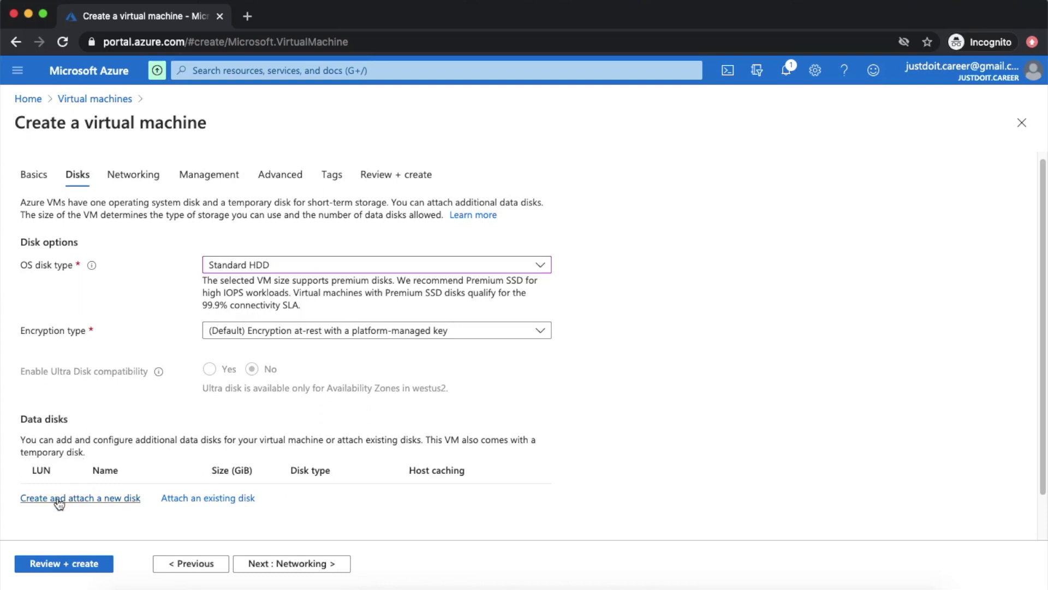
pyautogui.doubleClick(47, 421)
pyautogui.tripleClick(47, 422)
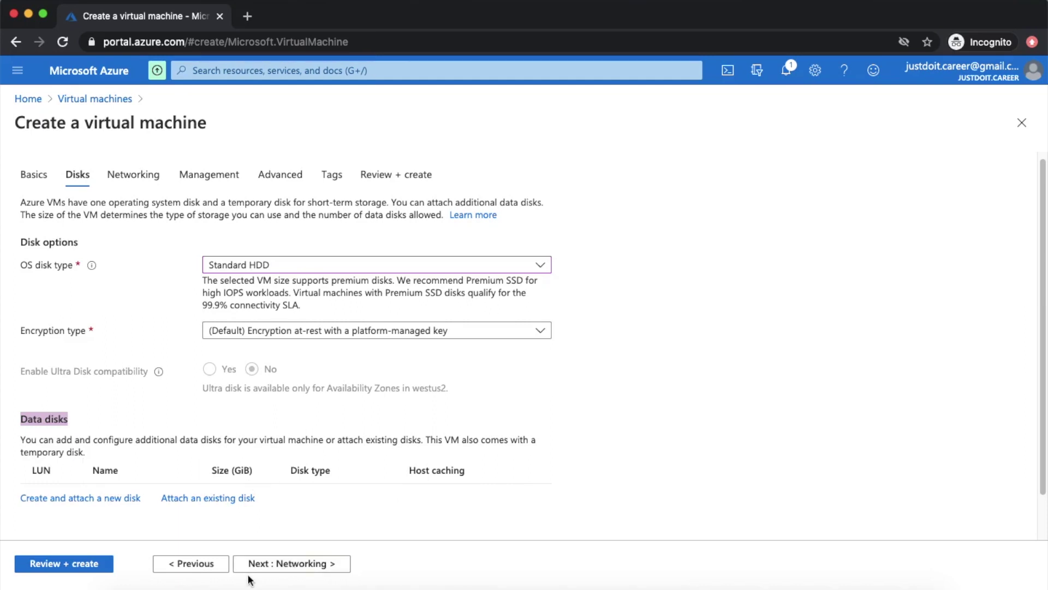
pyautogui.click(302, 565)
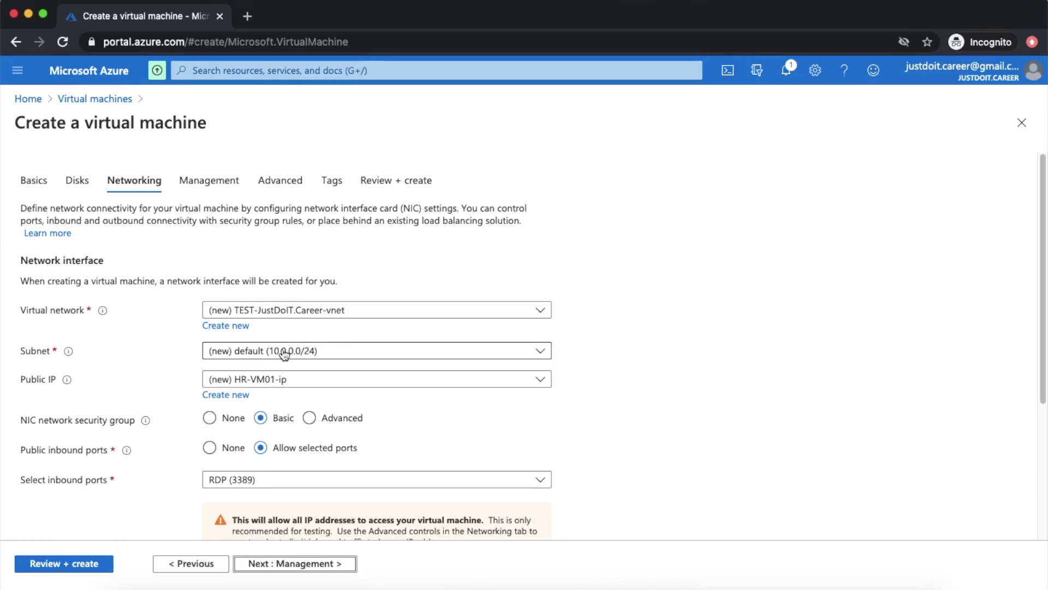
# - Keep the new HR-VM01-ip public IP and the default subnet, and begin a new virtual network
pyautogui.click(280, 384)
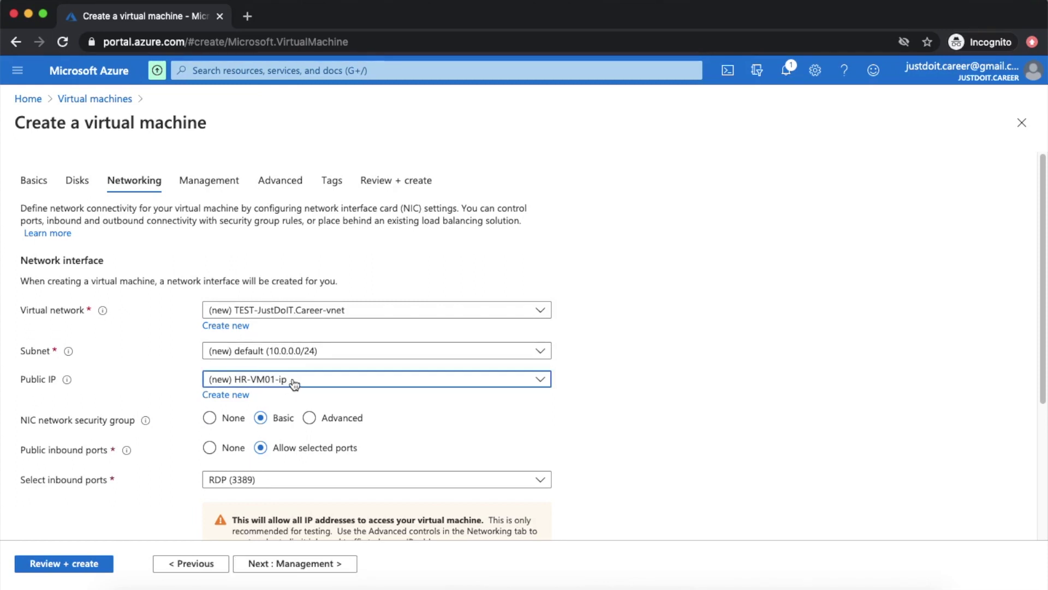
pyautogui.click(295, 384)
pyautogui.click(295, 384)
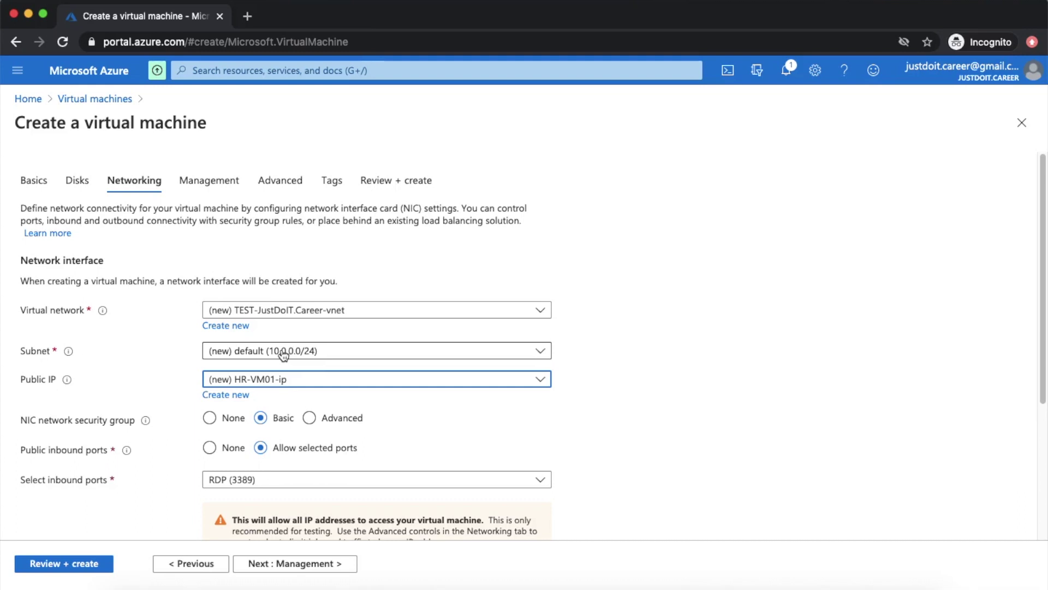
pyautogui.click(315, 354)
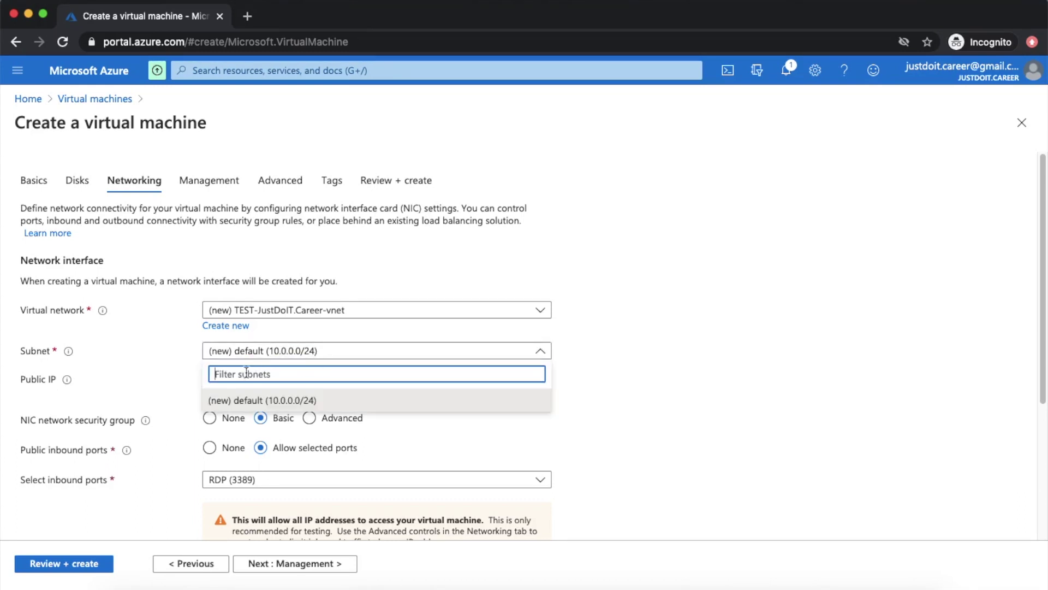
pyautogui.click(253, 352)
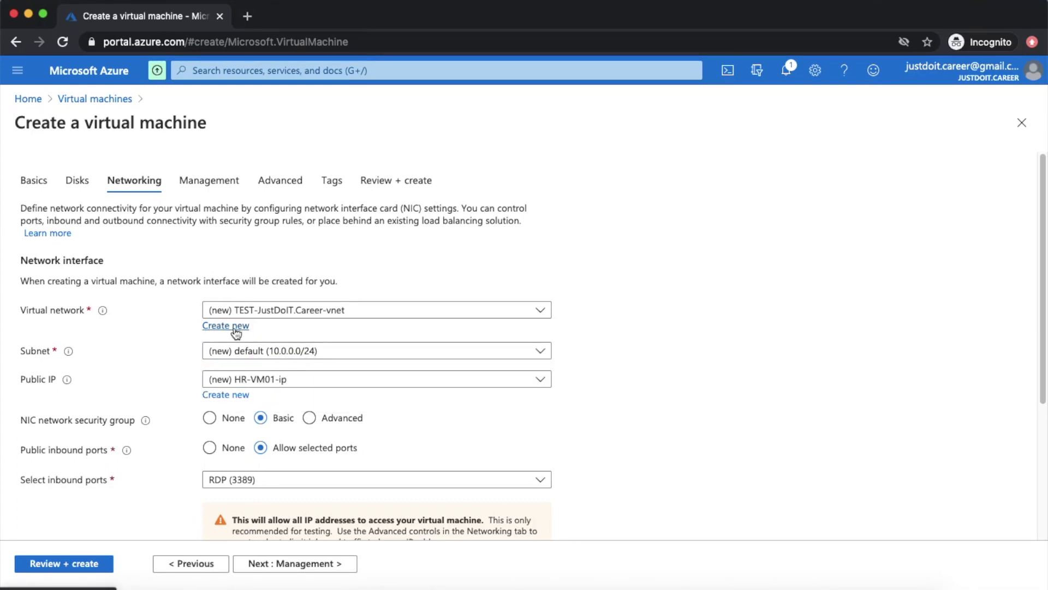
pyautogui.click(236, 326)
# - Edit the virtual network's name, entering JustDoIT and VNE in the name field
pyautogui.click(573, 210)
pyautogui.press('super+BackSpace')
pyautogui.write('JustDoIT-vnet')
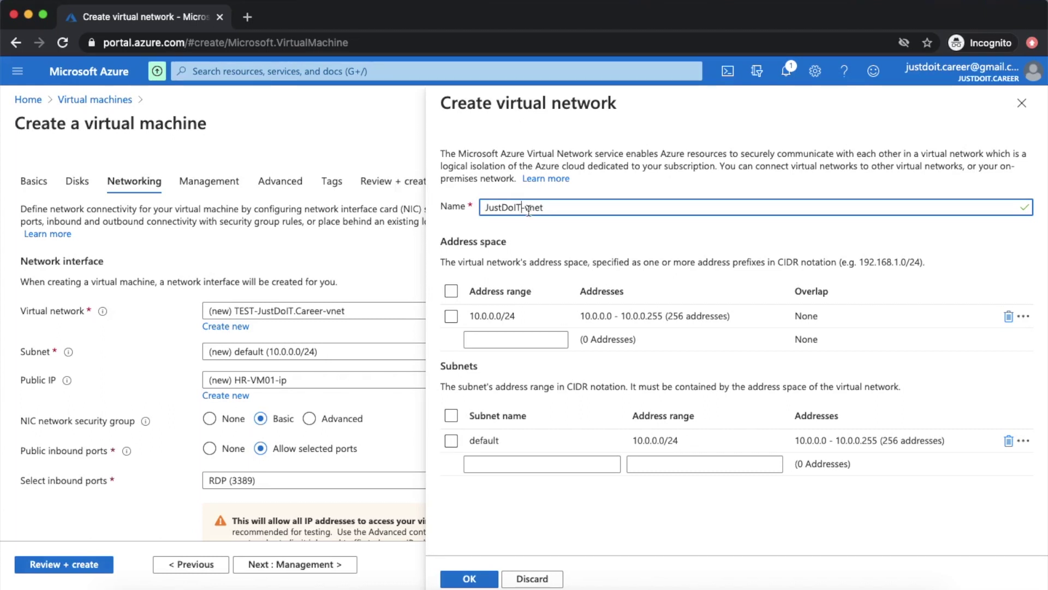
pyautogui.moveTo(529, 207); pyautogui.dragTo(587, 209)
pyautogui.press('BackSpace')
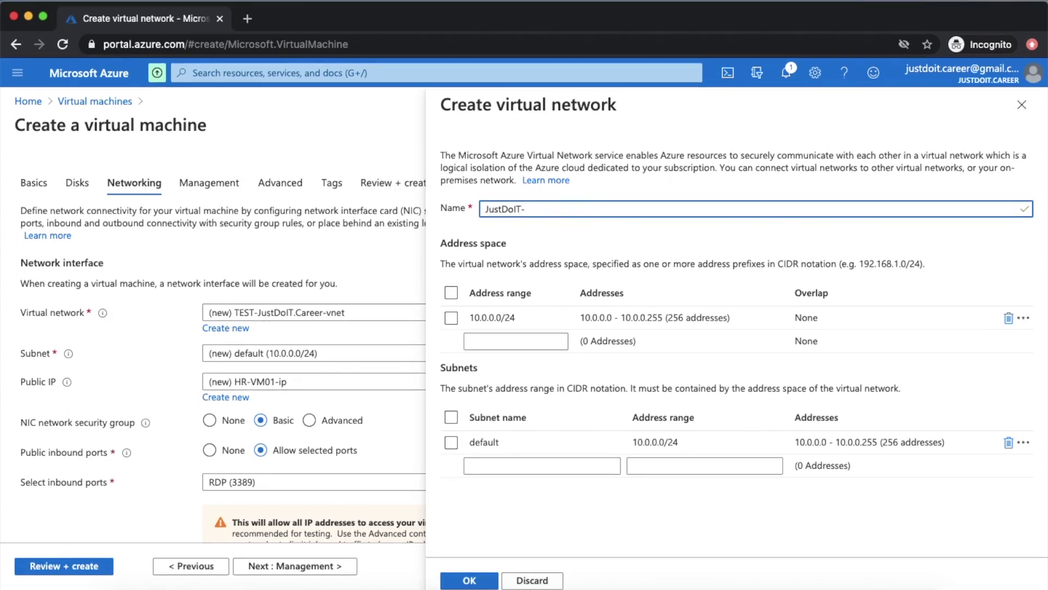
pyautogui.write('VNET')
pyautogui.moveTo(526, 210); pyautogui.dragTo(563, 209)
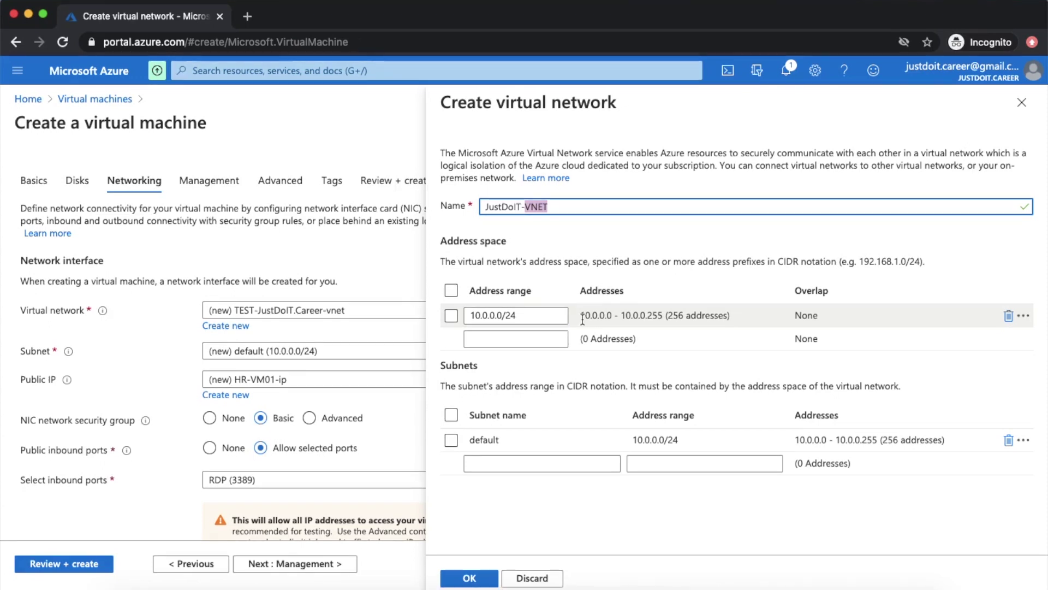
# - Try 192.168.0.0/24 as the address range, then revert it to 10.0.0.0/24
pyautogui.click(505, 317)
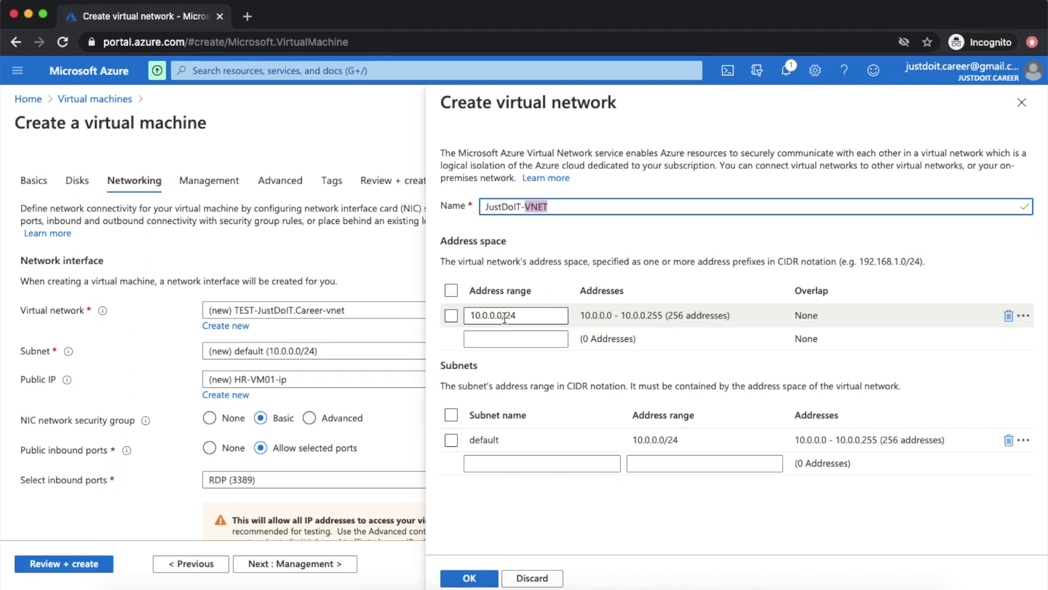
pyautogui.moveTo(501, 315); pyautogui.dragTo(439, 318)
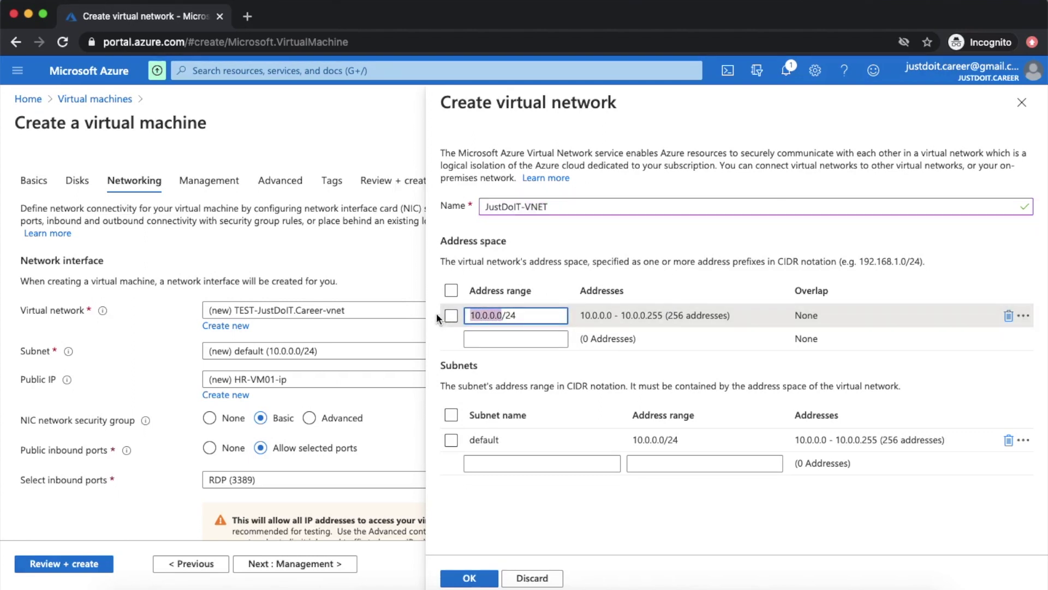
pyautogui.write('192.1')
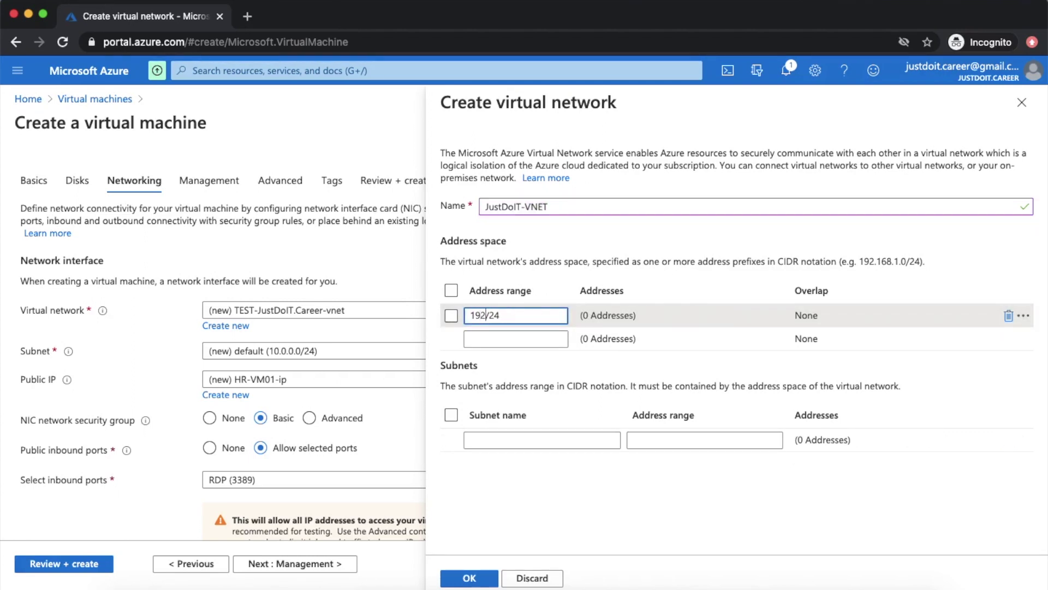
pyautogui.write('6')
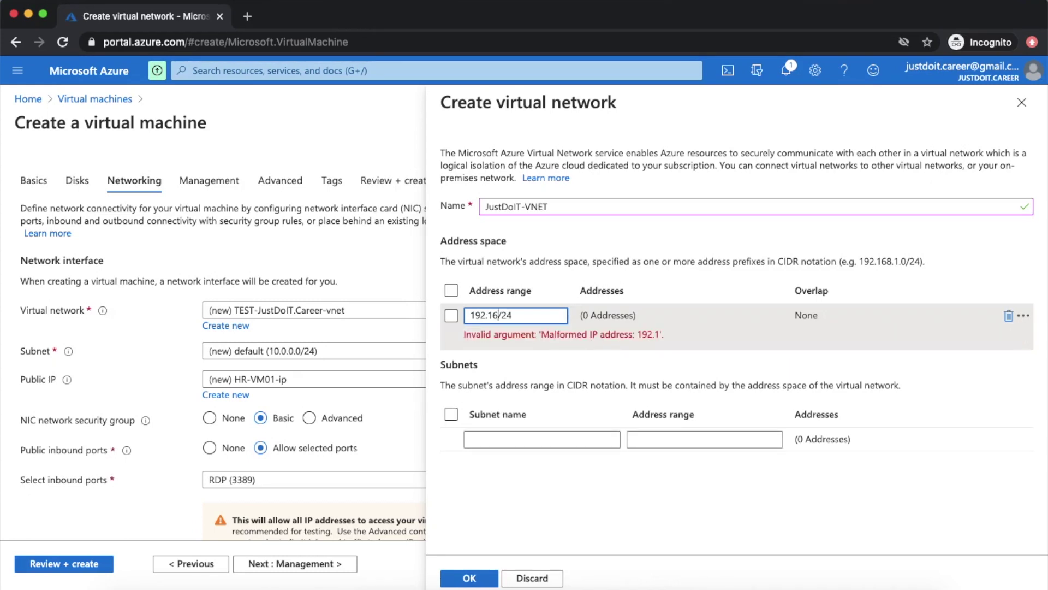
pyautogui.write('8.0.0')
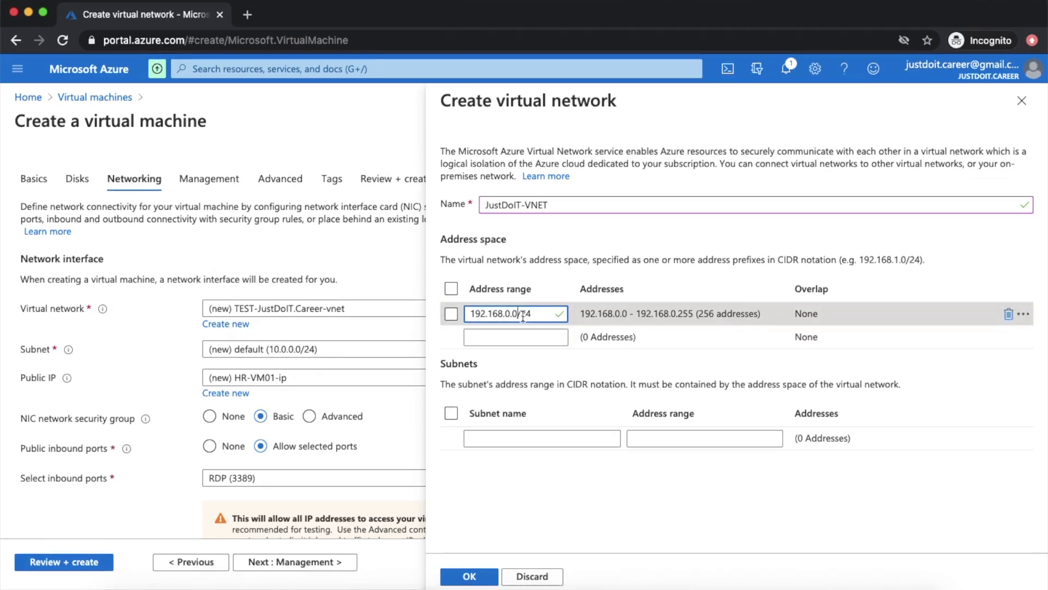
pyautogui.moveTo(523, 315); pyautogui.dragTo(528, 320)
pyautogui.click(529, 321)
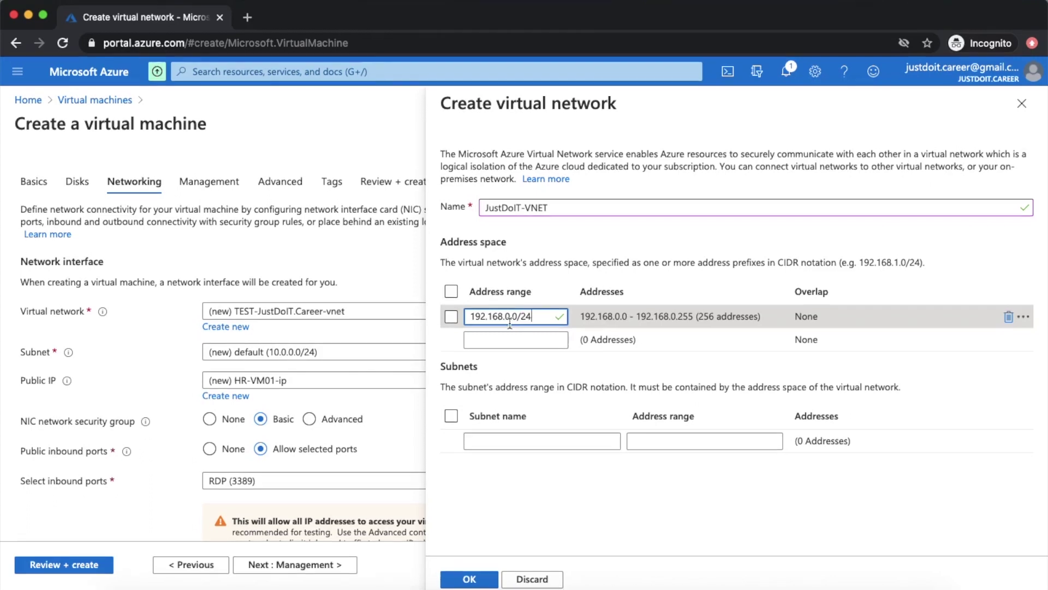
pyautogui.moveTo(505, 319); pyautogui.dragTo(470, 318)
pyautogui.write('10.')
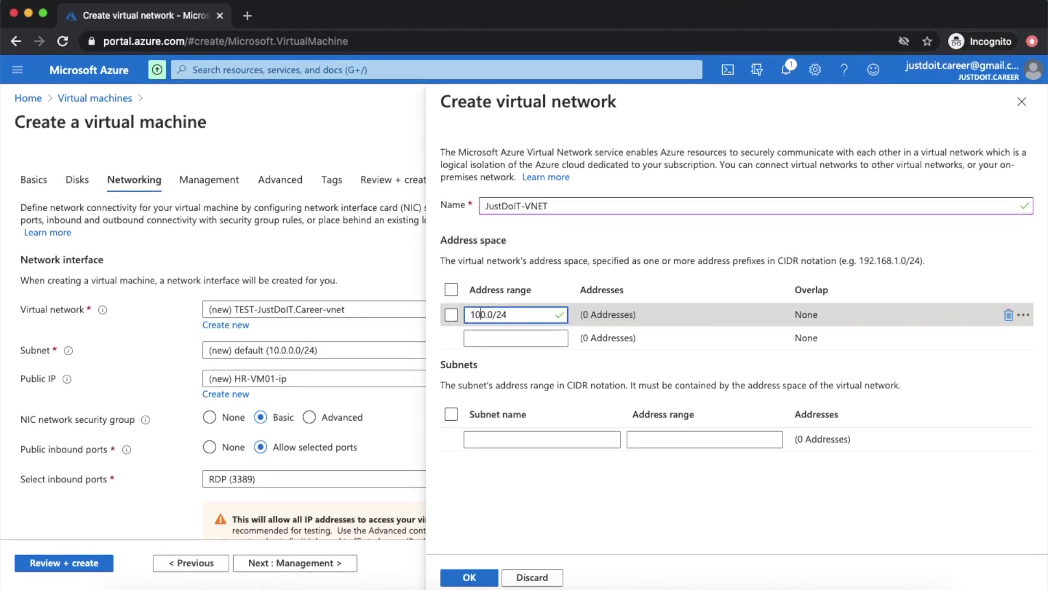
pyautogui.write('0.0.')
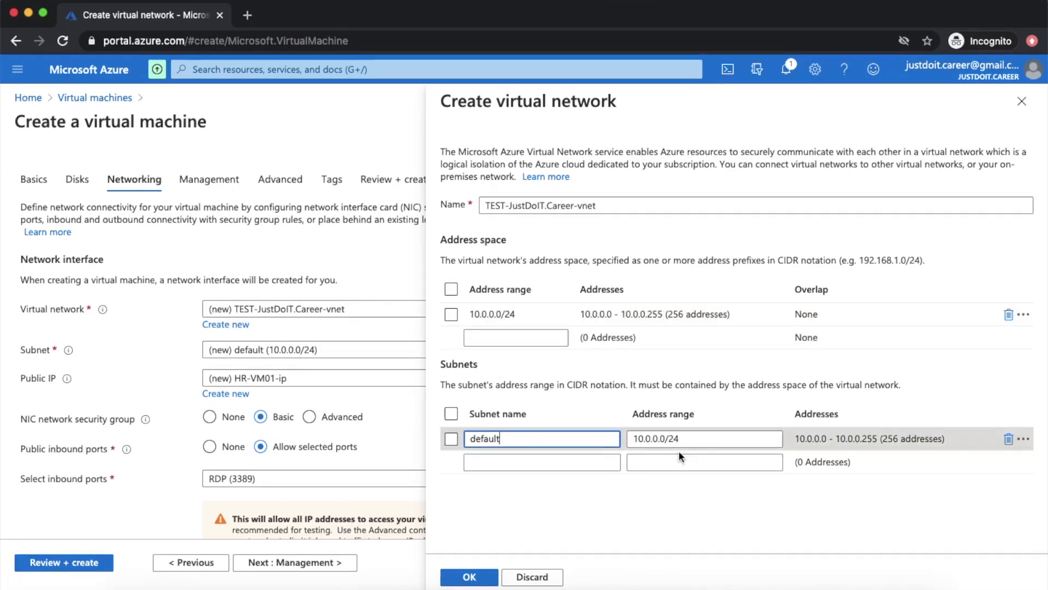
pyautogui.click(680, 440)
# - Shrink the default subnet to /25 and add a second subnet named Subnet1 with the copied range
pyautogui.moveTo(676, 440); pyautogui.dragTo(680, 440)
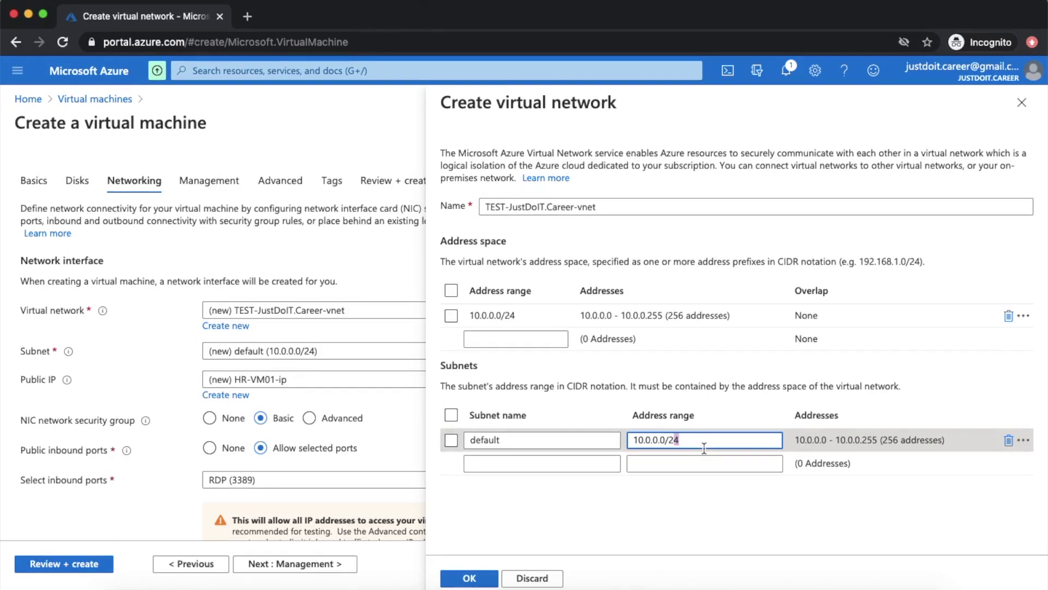
pyautogui.write('5')
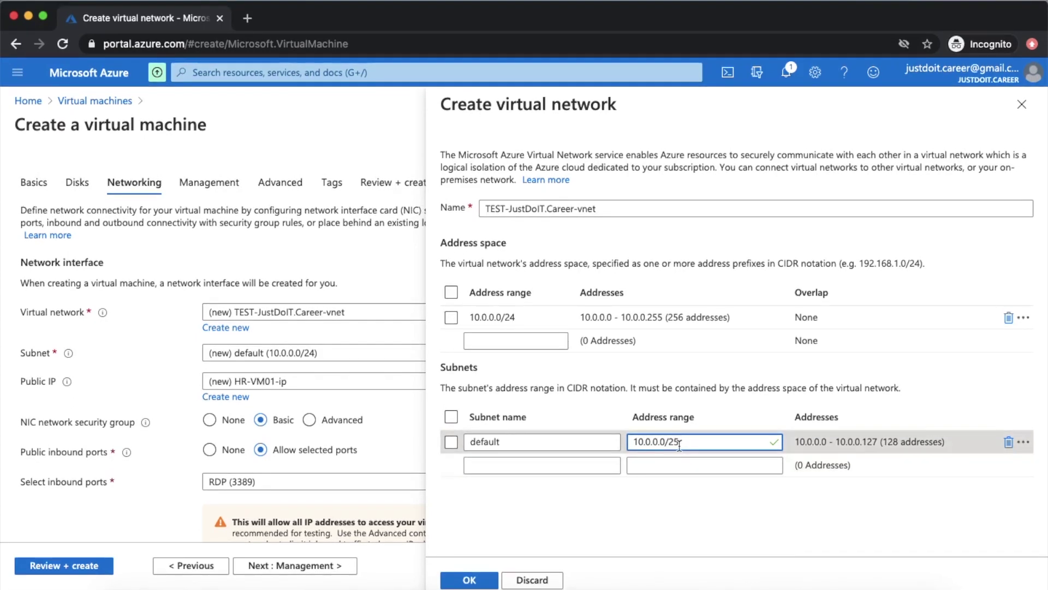
pyautogui.moveTo(681, 447); pyautogui.dragTo(616, 434)
pyautogui.press('super+c')
pyautogui.click(687, 465)
pyautogui.press('super+v')
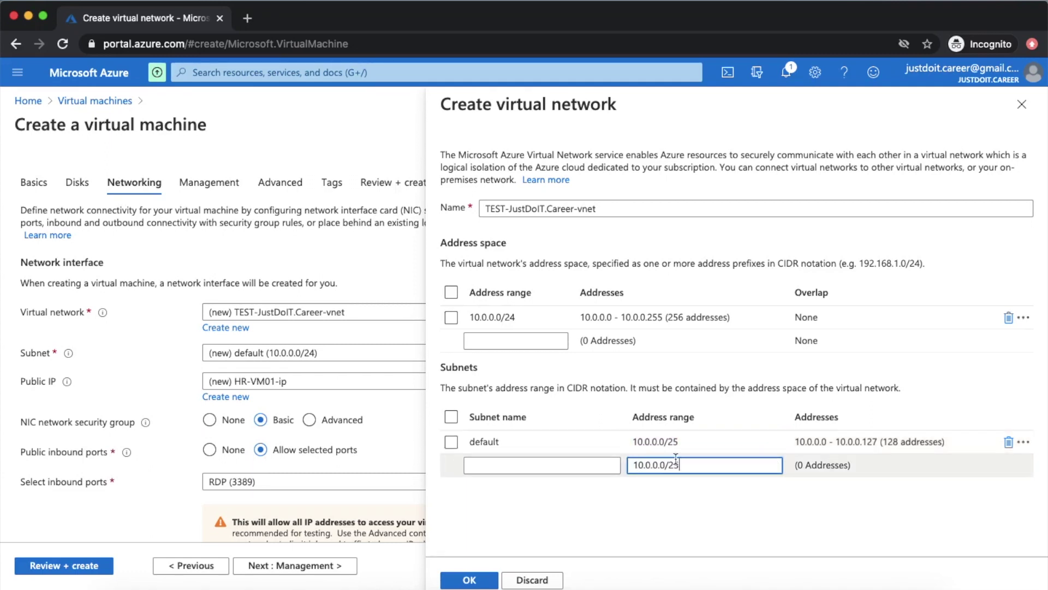
pyautogui.click(526, 464)
pyautogui.write('Subnet1')
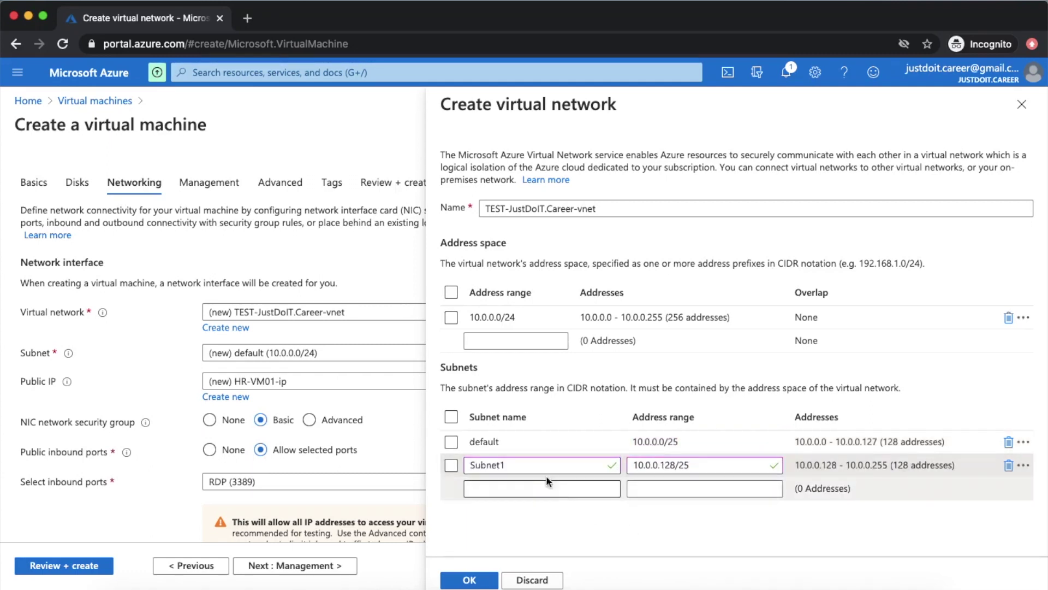
pyautogui.moveTo(511, 464); pyautogui.dragTo(474, 464)
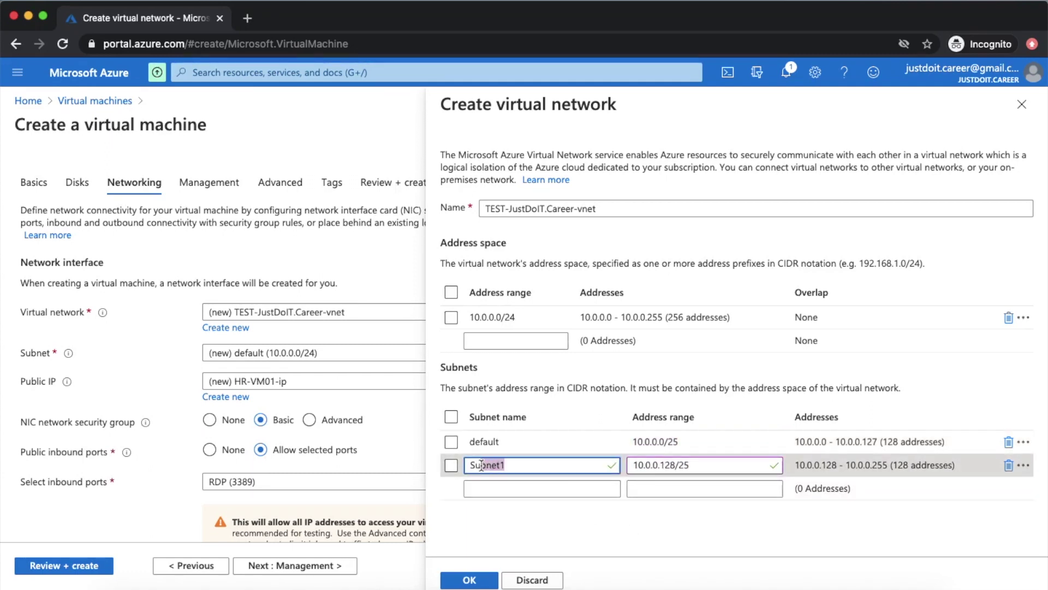
# - Delete Subnet1, widen the default subnet back to 10.0.0.0/24 and confirm the network
pyautogui.doubleClick(890, 439)
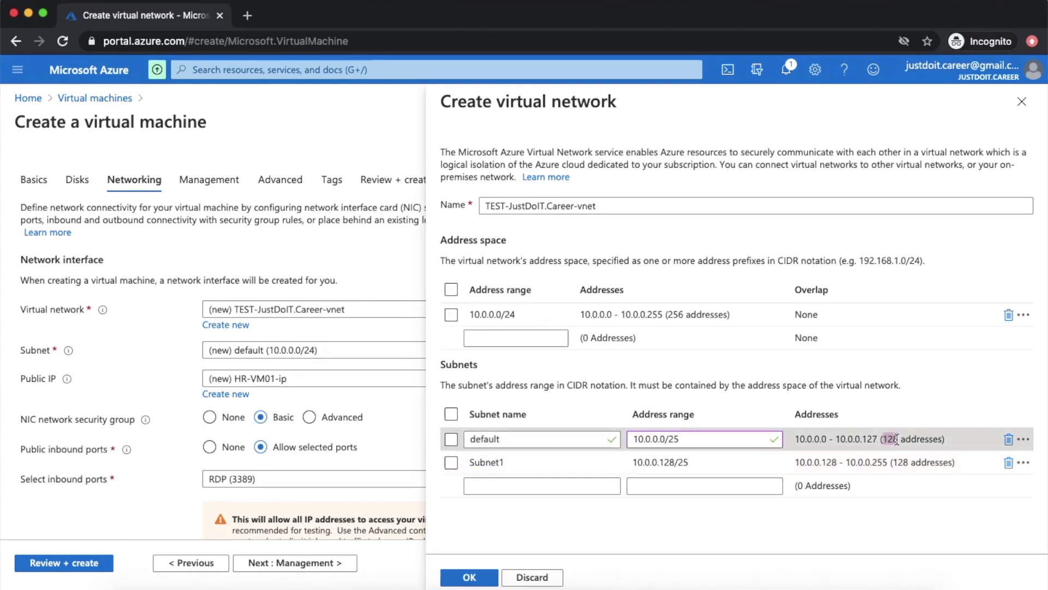
pyautogui.moveTo(878, 439); pyautogui.dragTo(885, 461)
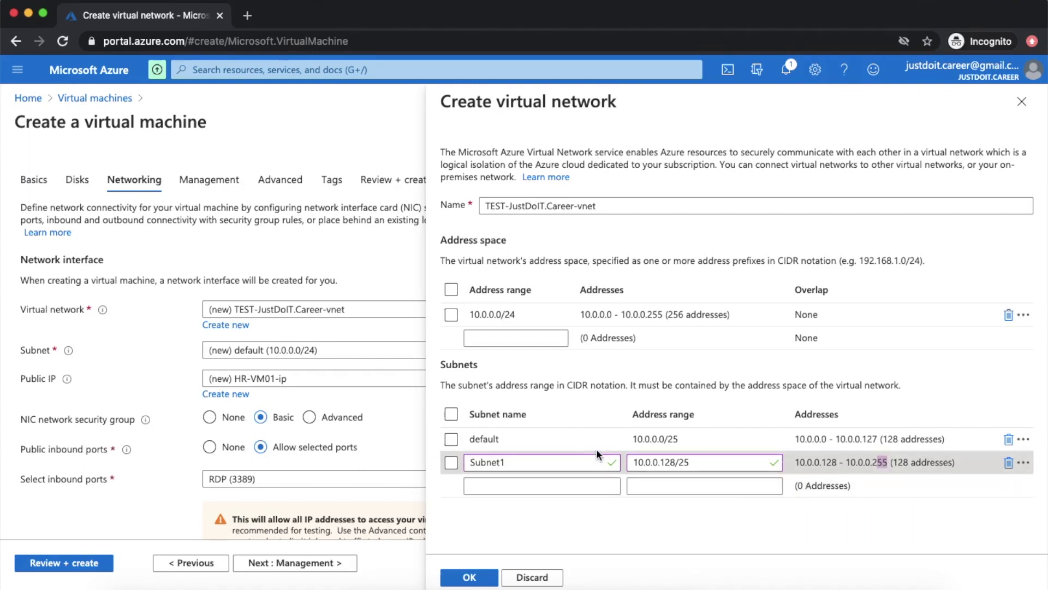
pyautogui.click(452, 463)
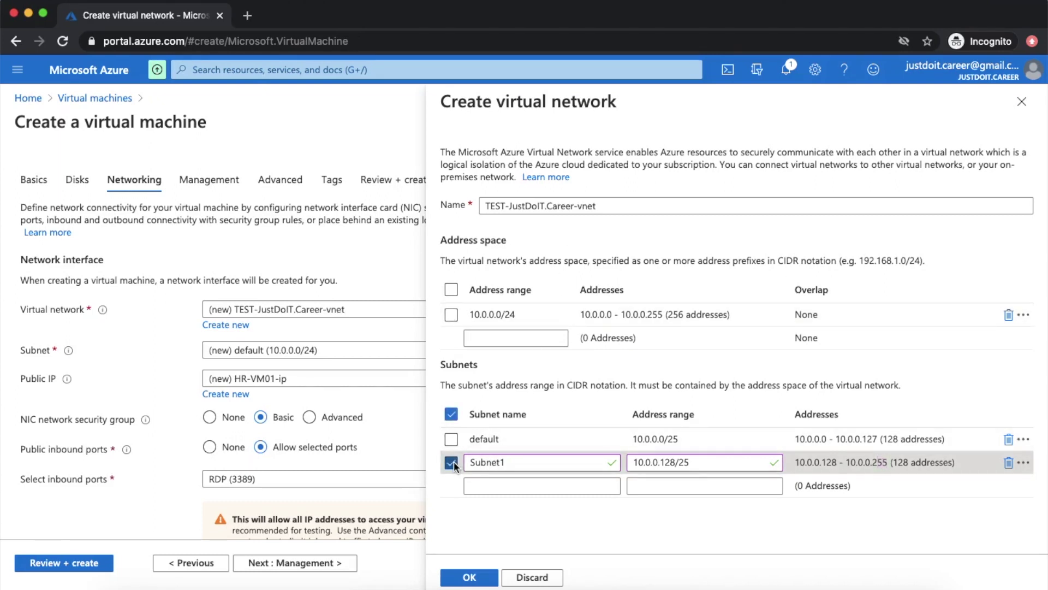
pyautogui.click(1009, 463)
pyautogui.click(697, 440)
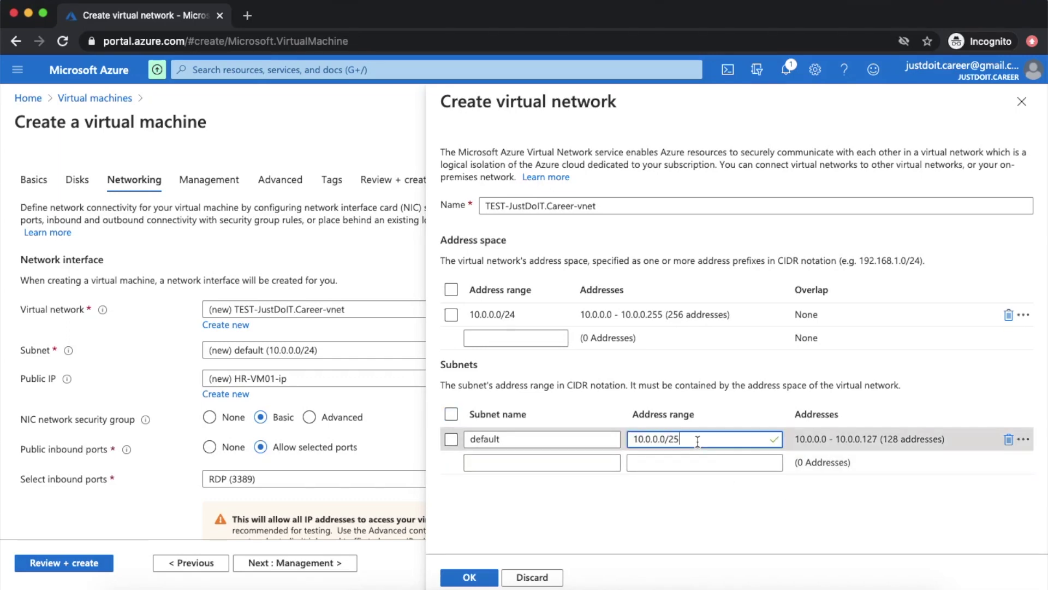
pyautogui.press('BackSpace')
pyautogui.write('4')
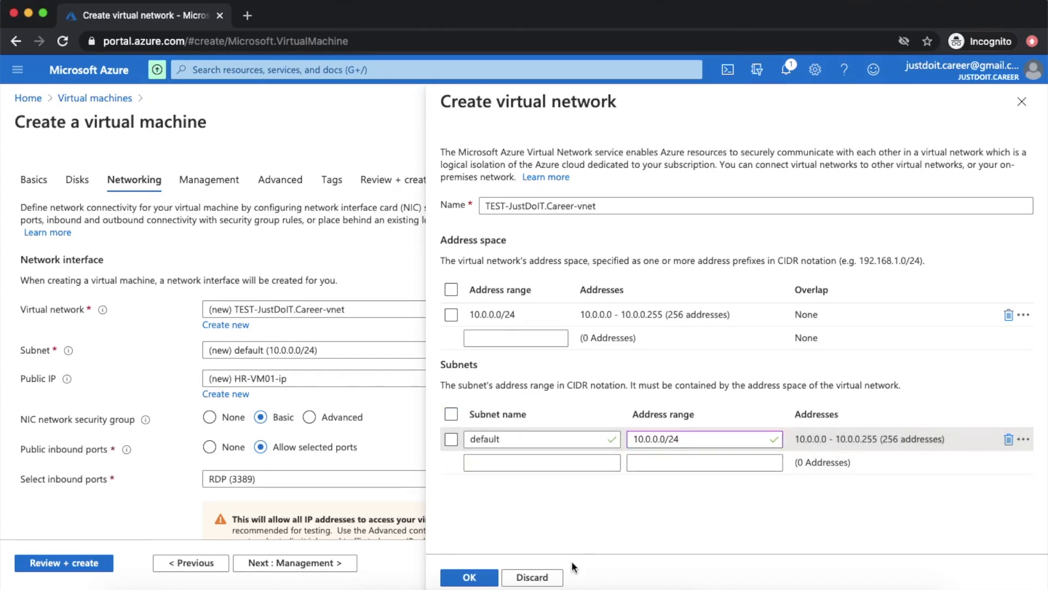
pyautogui.click(468, 575)
pyautogui.scroll(-1, 414, 388)
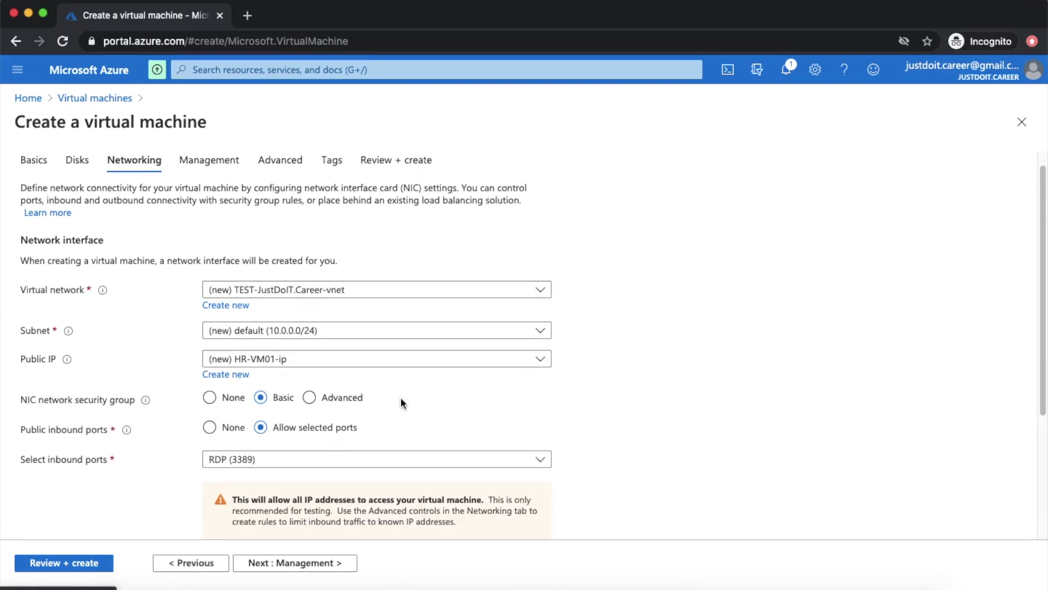
pyautogui.scroll(-5, 314, 375)
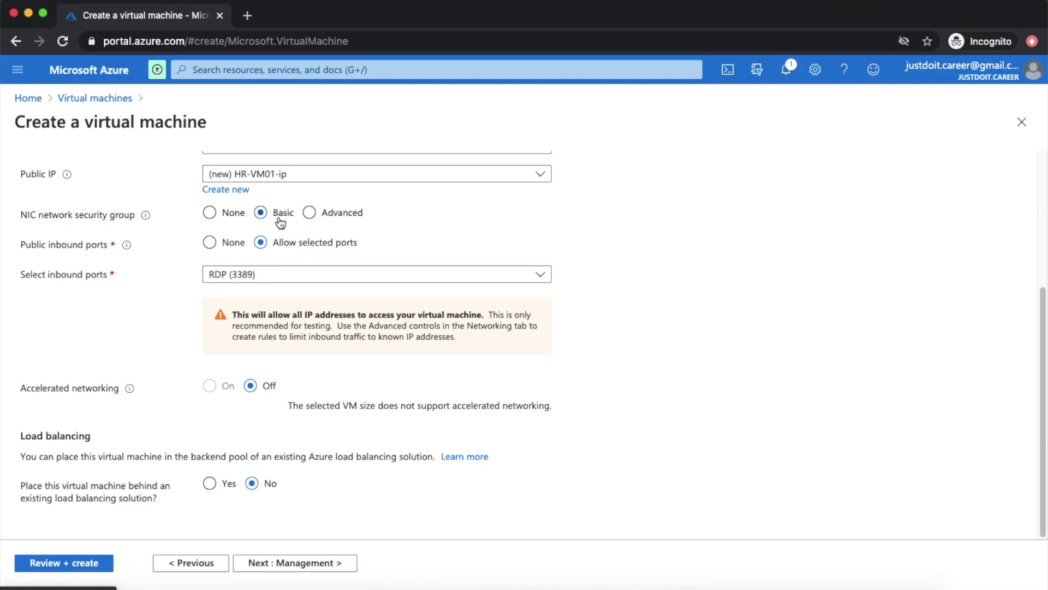
pyautogui.scroll(1, 70, 326)
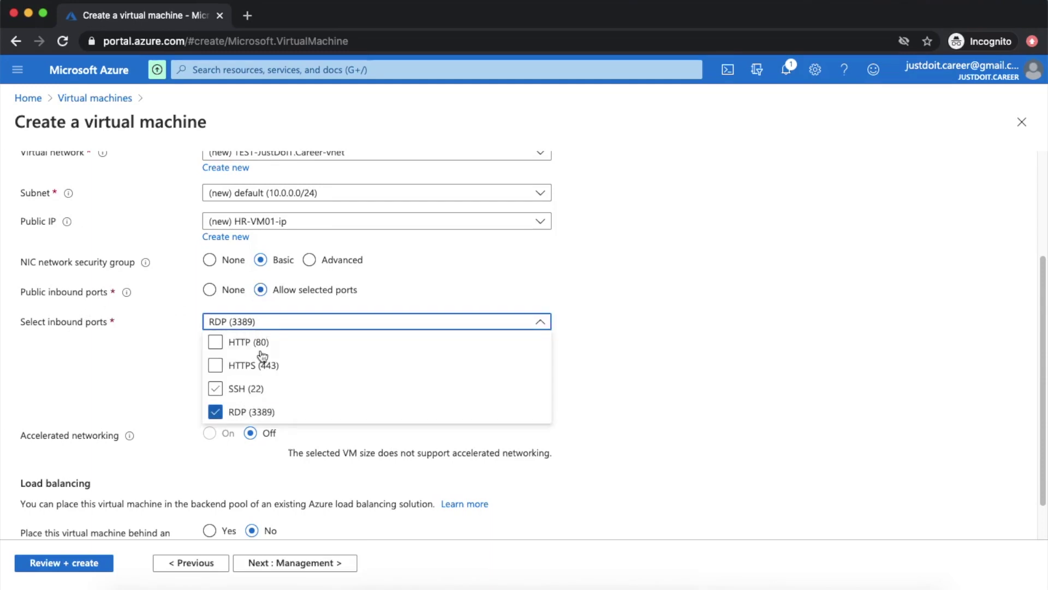
pyautogui.click(692, 320)
pyautogui.scroll(3, 415, 480)
# - On Management, preview auto-shutdown's 7:00:00 PM schedule, then leave auto-shutdown and backup off
pyautogui.click(295, 563)
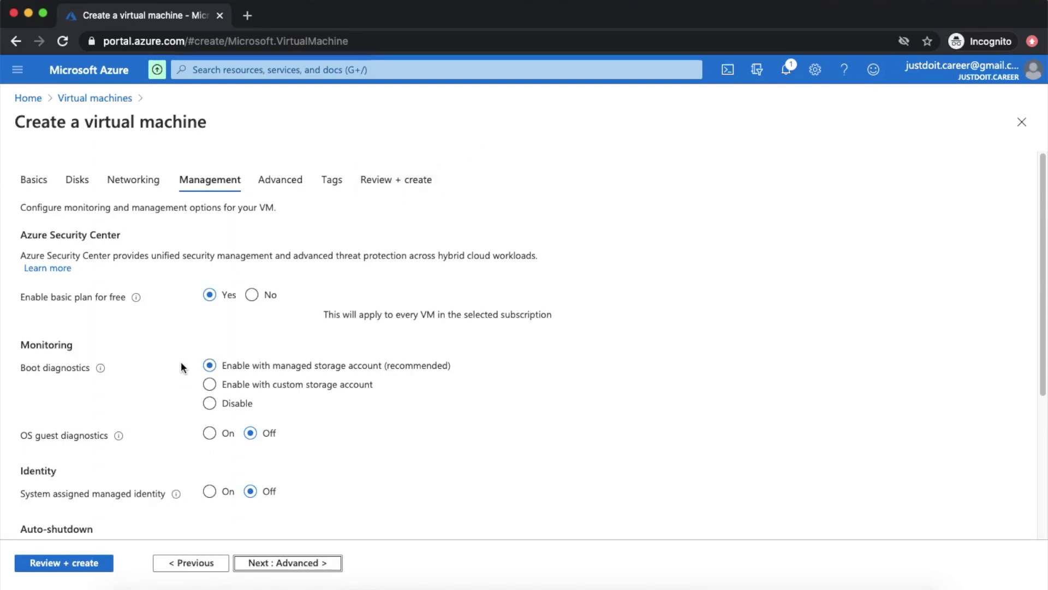
pyautogui.scroll(-4, 167, 417)
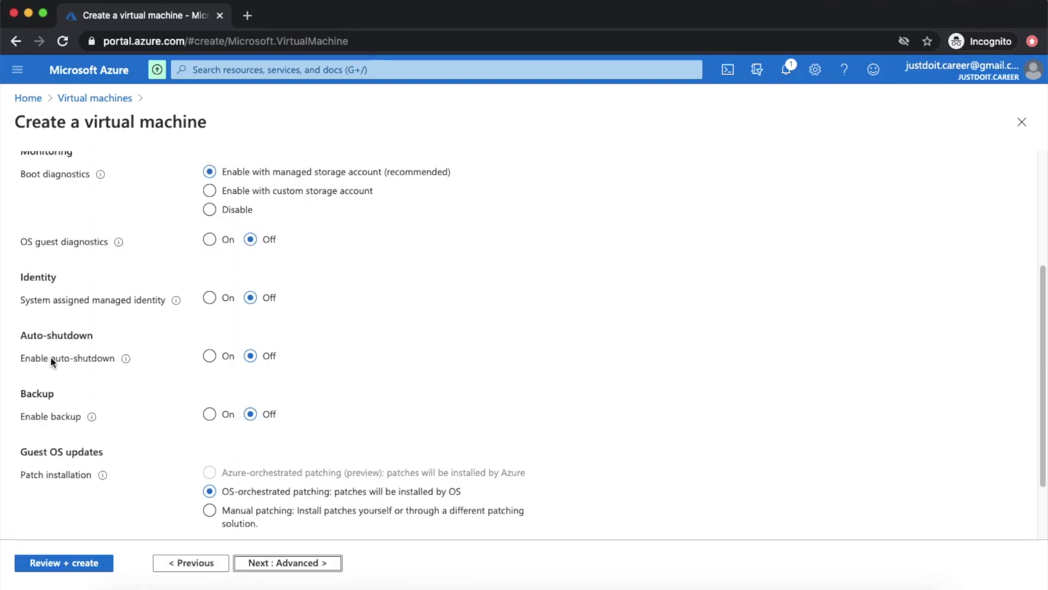
pyautogui.tripleClick(45, 336)
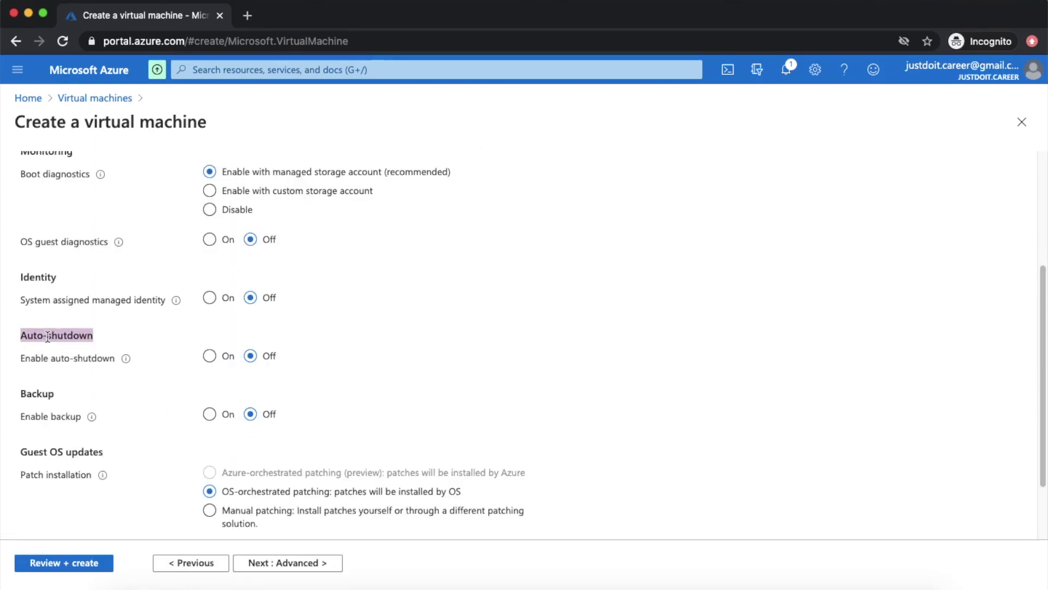
pyautogui.click(211, 357)
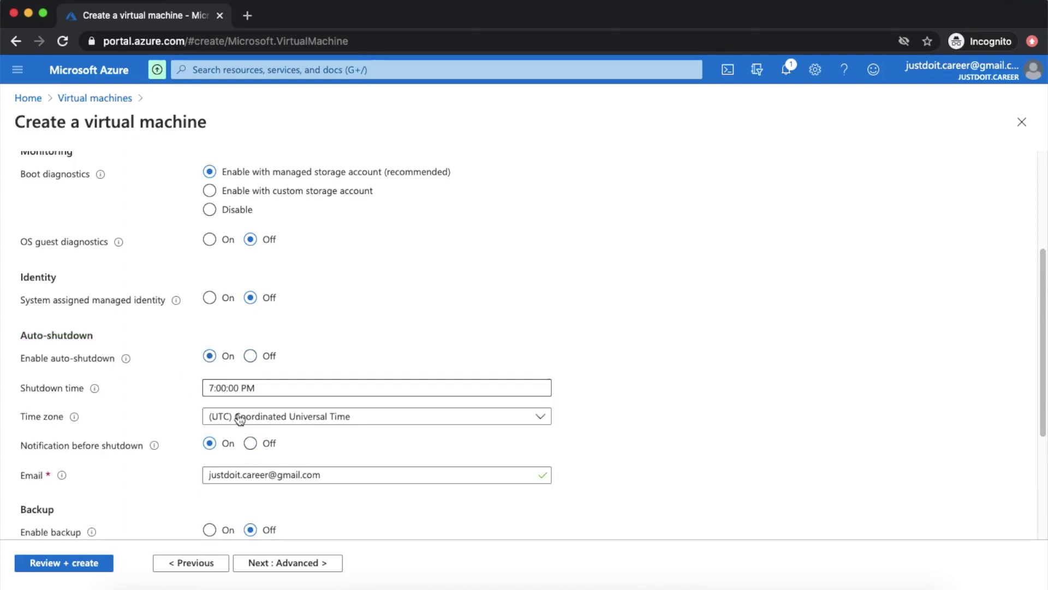
pyautogui.click(254, 388)
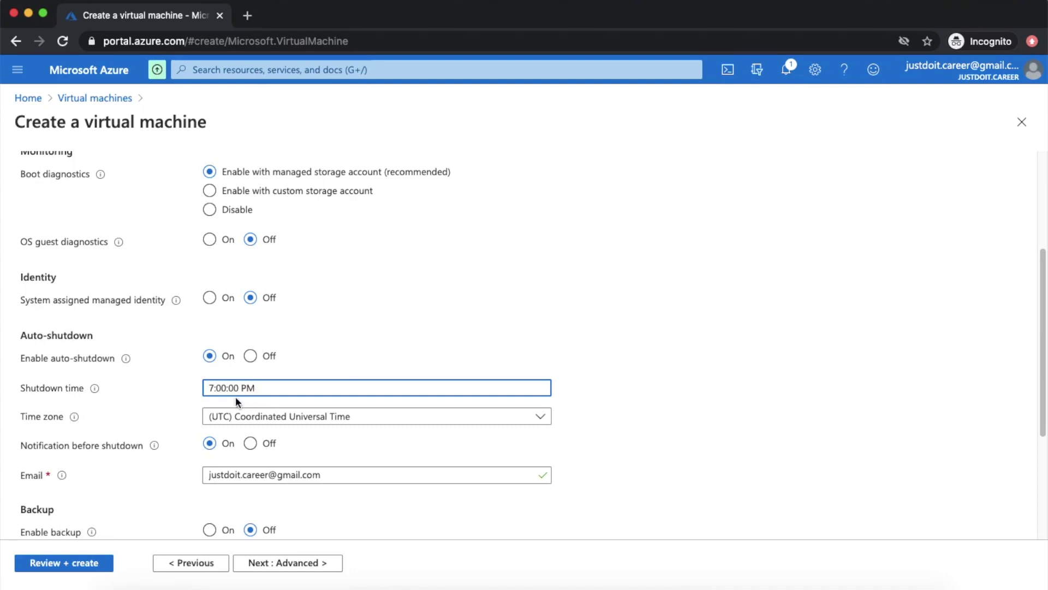
pyautogui.click(252, 358)
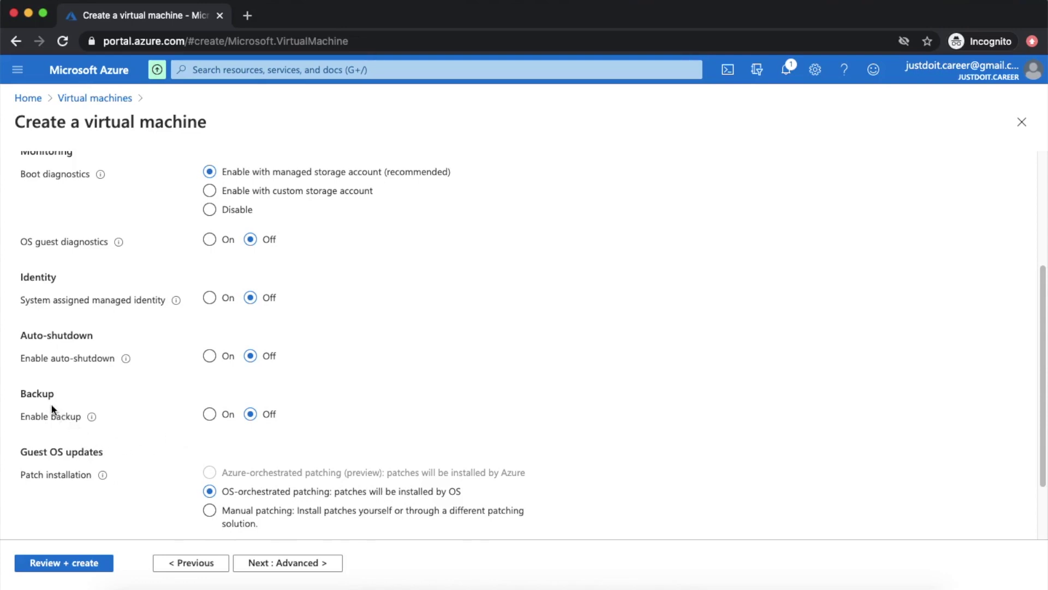
pyautogui.click(210, 416)
pyautogui.scroll(3, 32, 323)
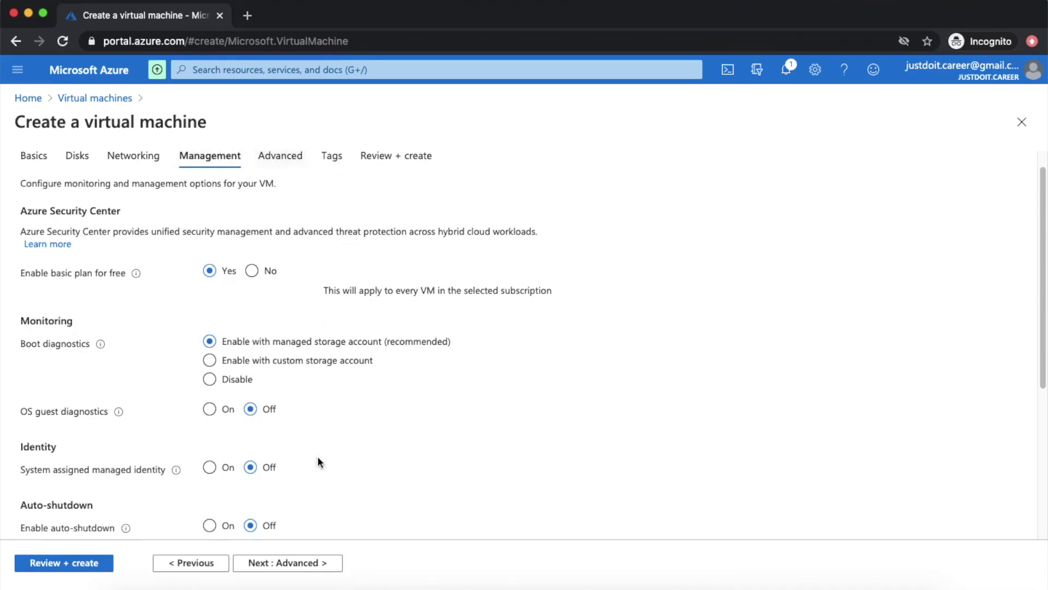
# - Leave the Advanced tab's Extensions and Custom data empty and move to Tags
pyautogui.click(293, 564)
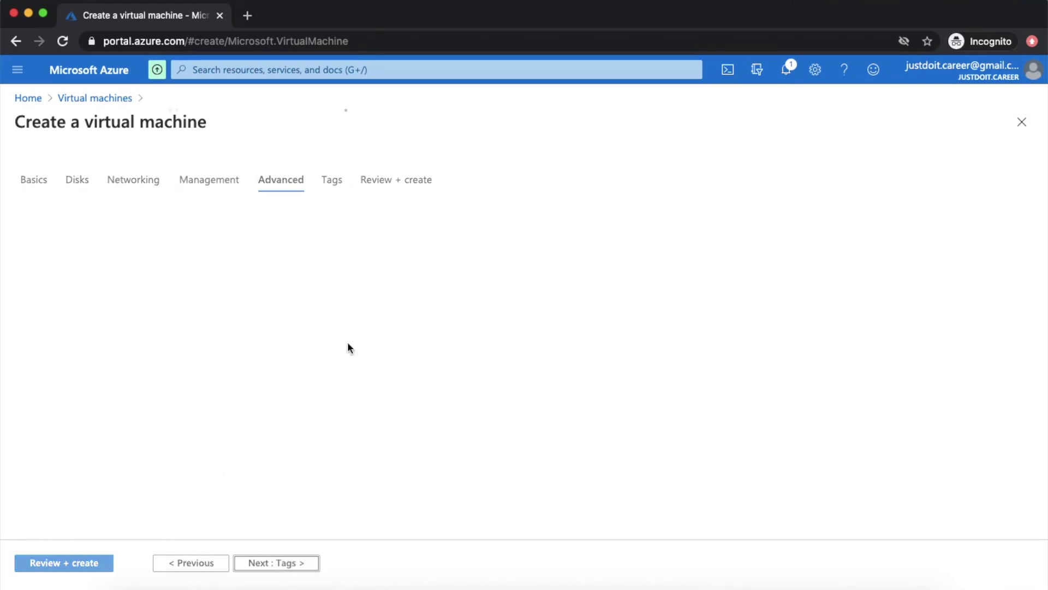
pyautogui.click(264, 184)
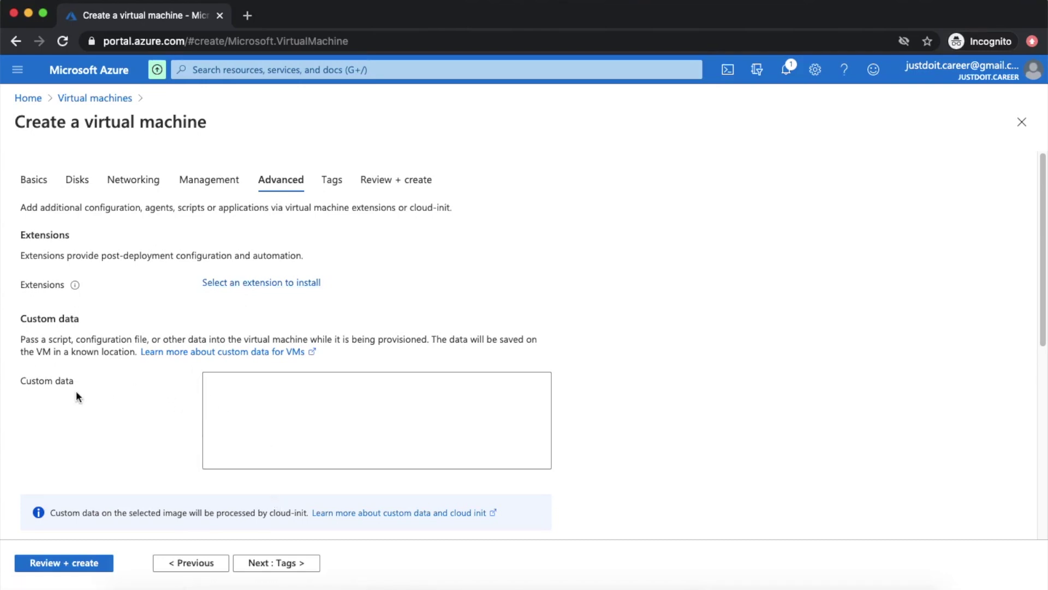
pyautogui.click(299, 413)
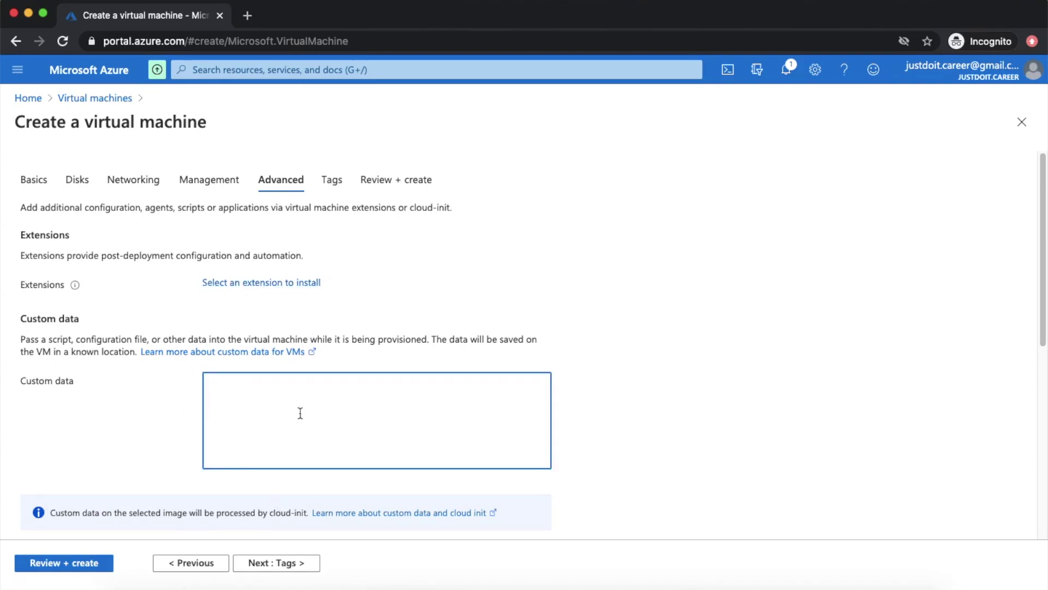
pyautogui.click(332, 180)
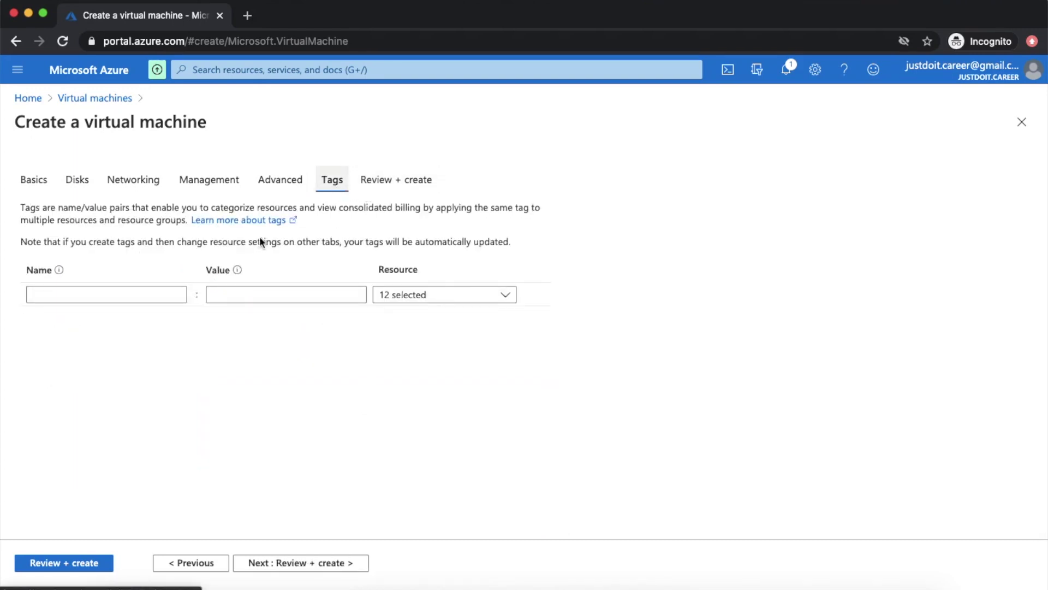
# - Add tag MyTags with value 2 applied to all 12 resources, and go to Review + create
pyautogui.click(156, 292)
pyautogui.write('MyTags')
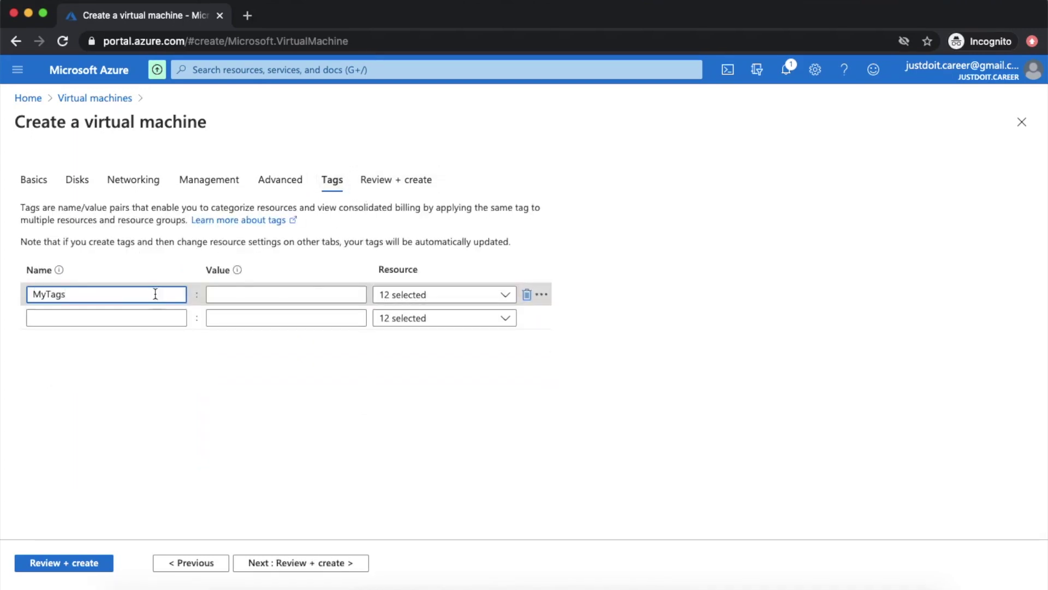
pyautogui.click(228, 295)
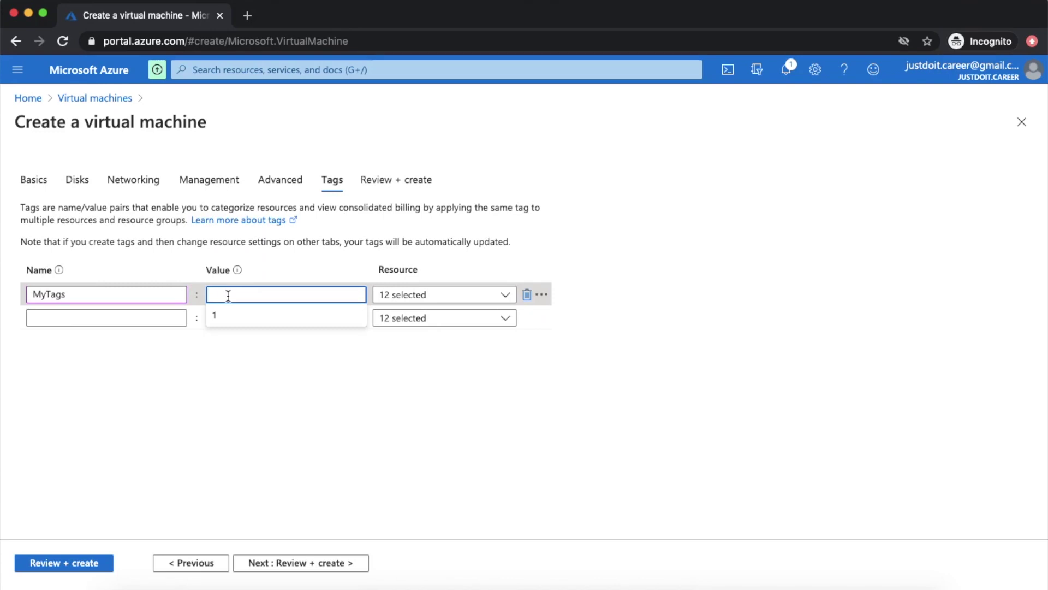
pyautogui.write('2')
pyautogui.click(271, 402)
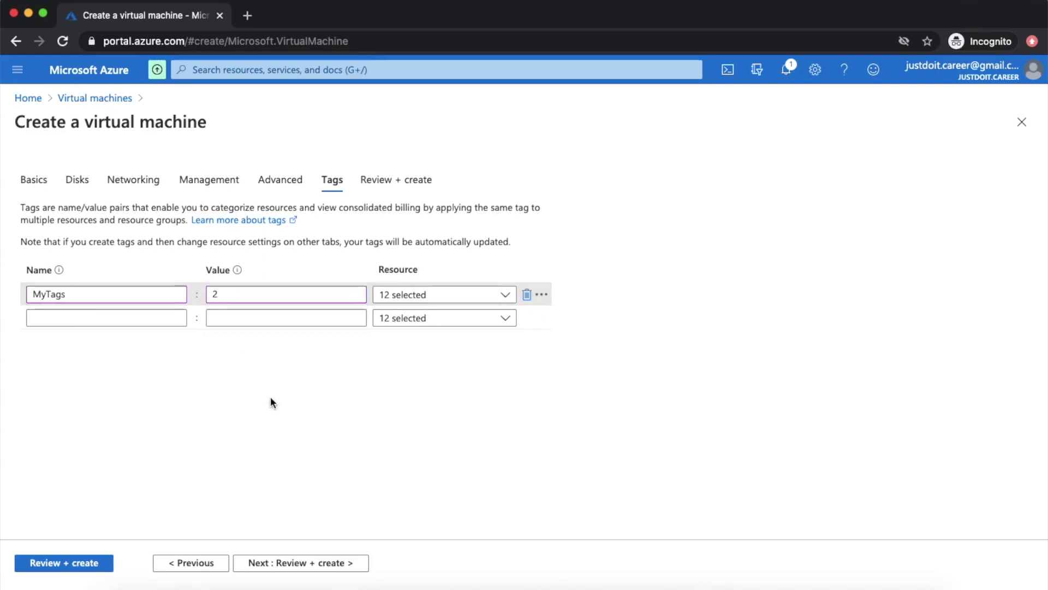
pyautogui.click(466, 303)
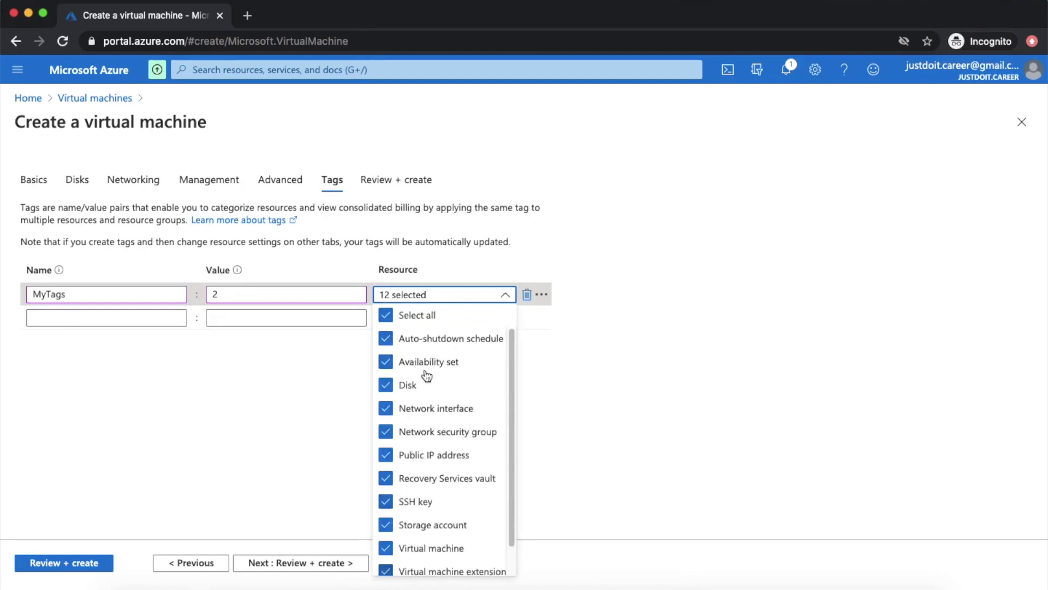
pyautogui.click(565, 393)
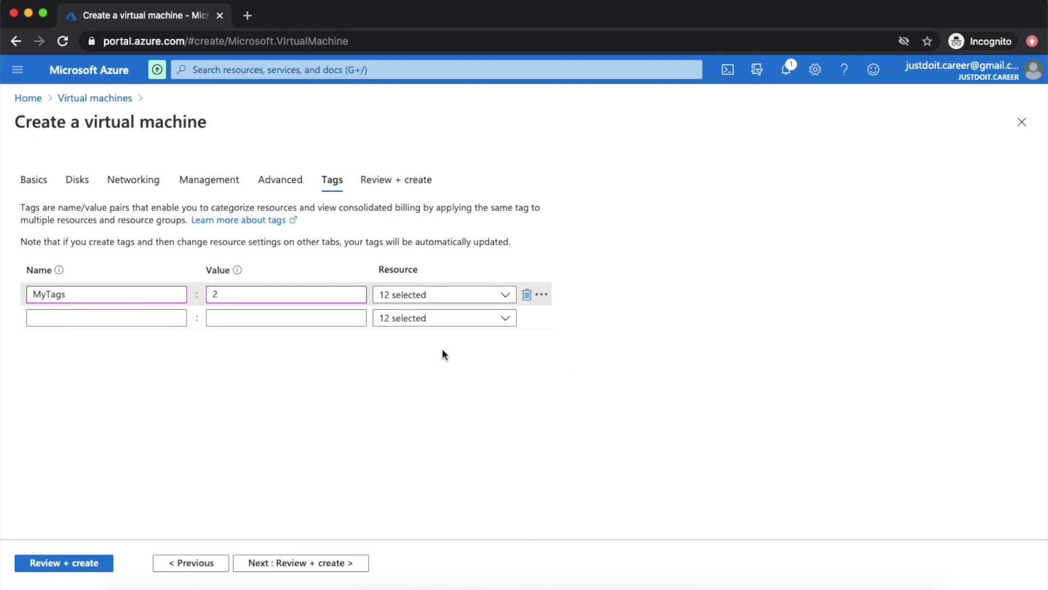
pyautogui.click(284, 565)
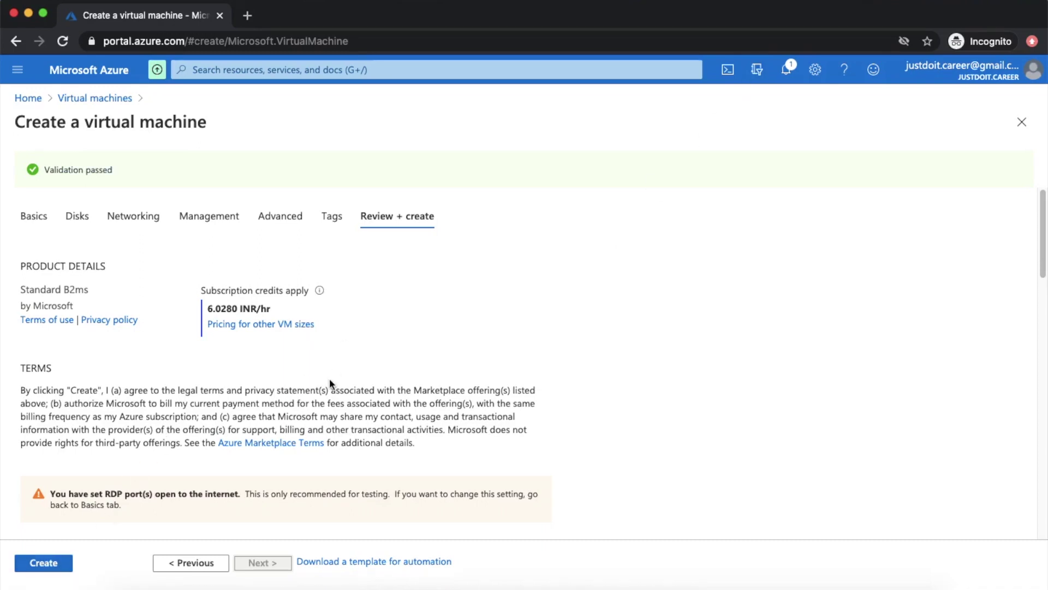
# - Confirm validation passed on Review + create and click Create to deploy HR-VM01
pyautogui.tripleClick(96, 172)
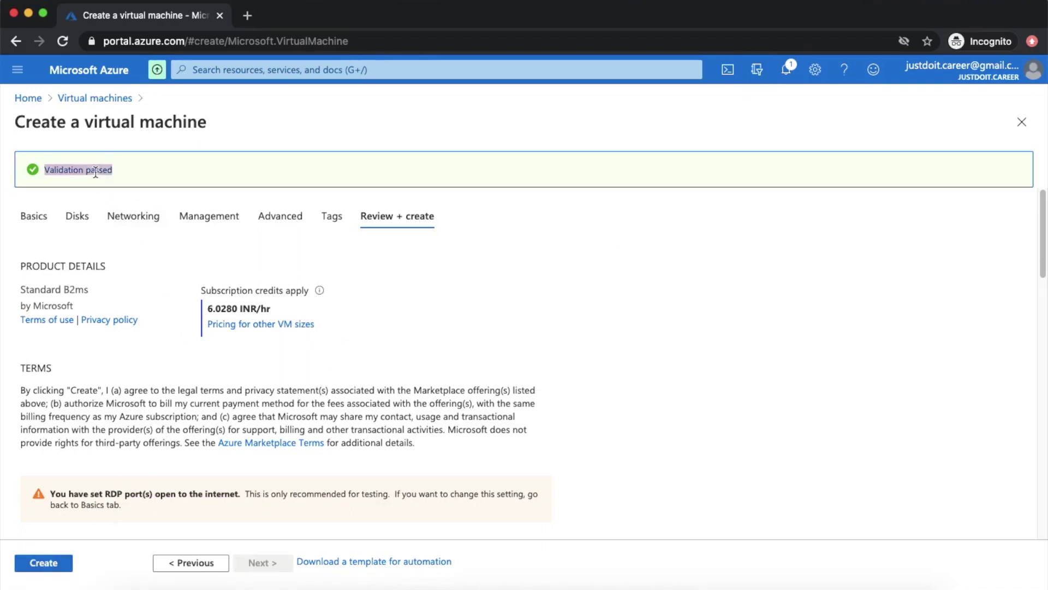
pyautogui.click(404, 384)
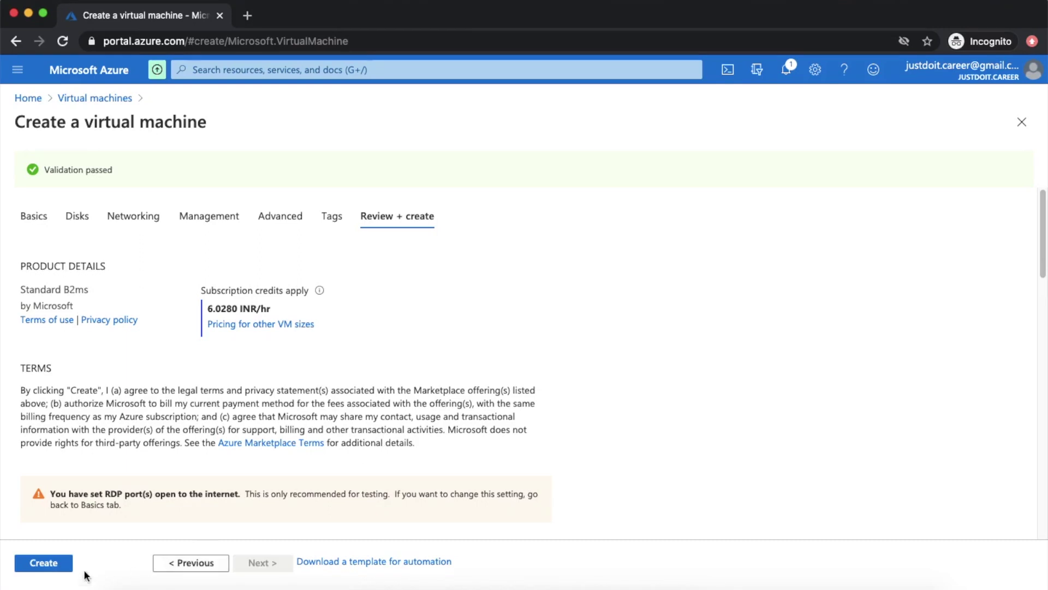
pyautogui.click(44, 563)
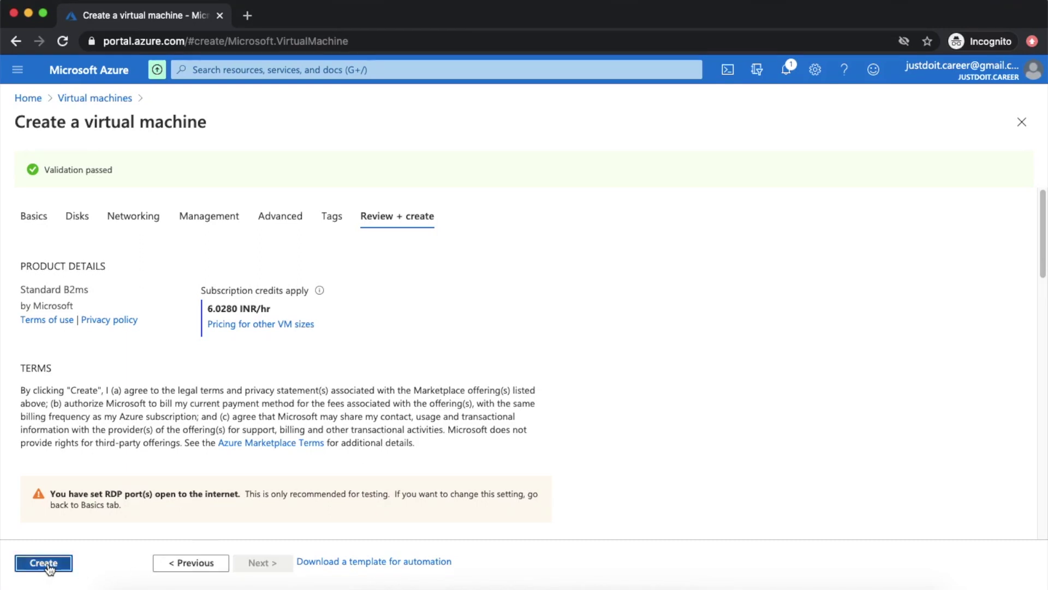
# - Follow the deployment's progress through the notifications and the deployment overview
pyautogui.click(788, 78)
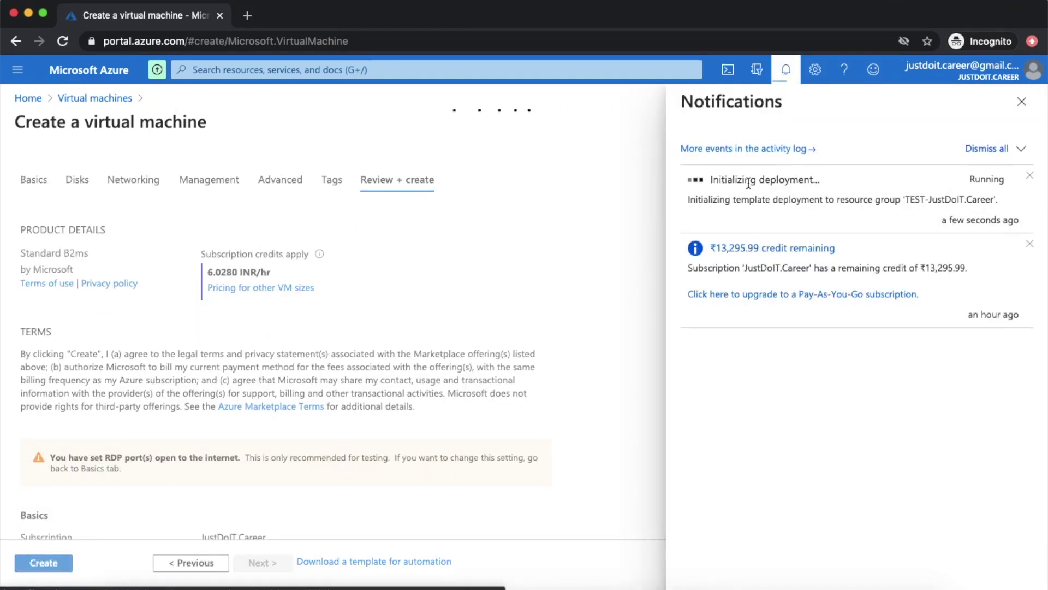
pyautogui.click(1021, 103)
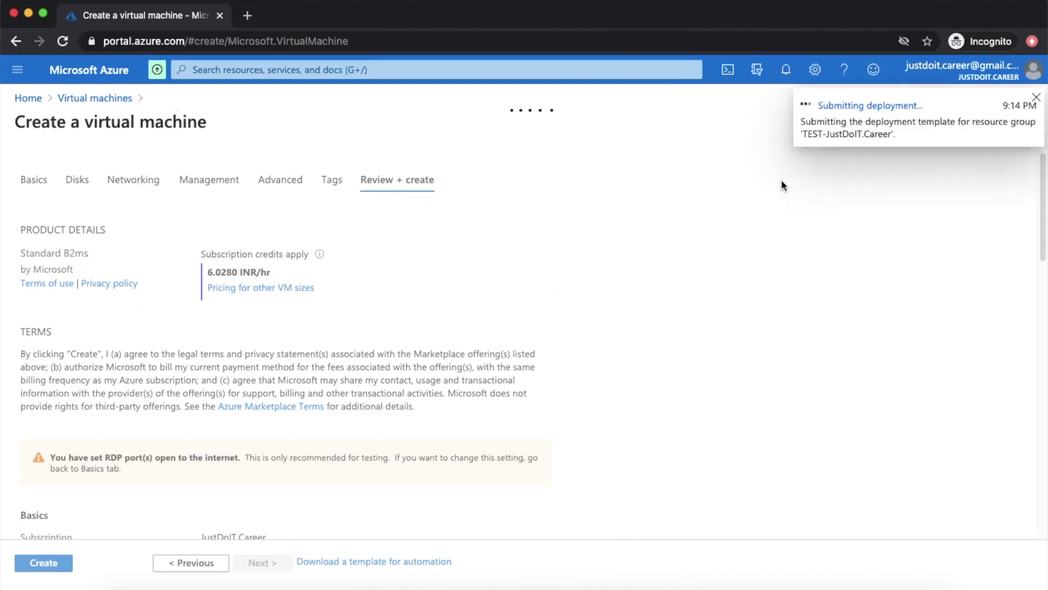
pyautogui.click(849, 106)
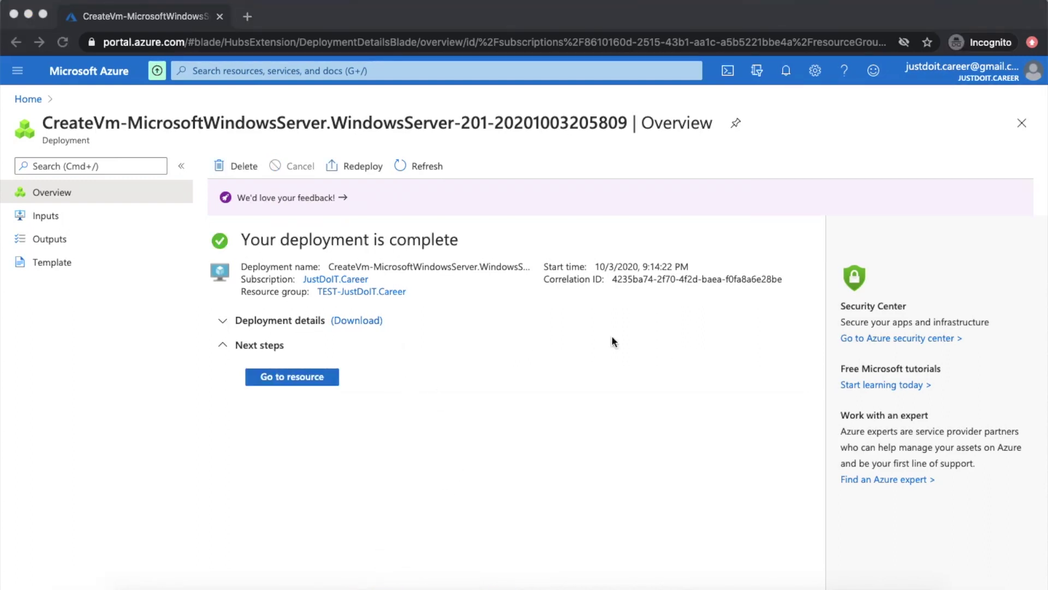
pyautogui.click(784, 73)
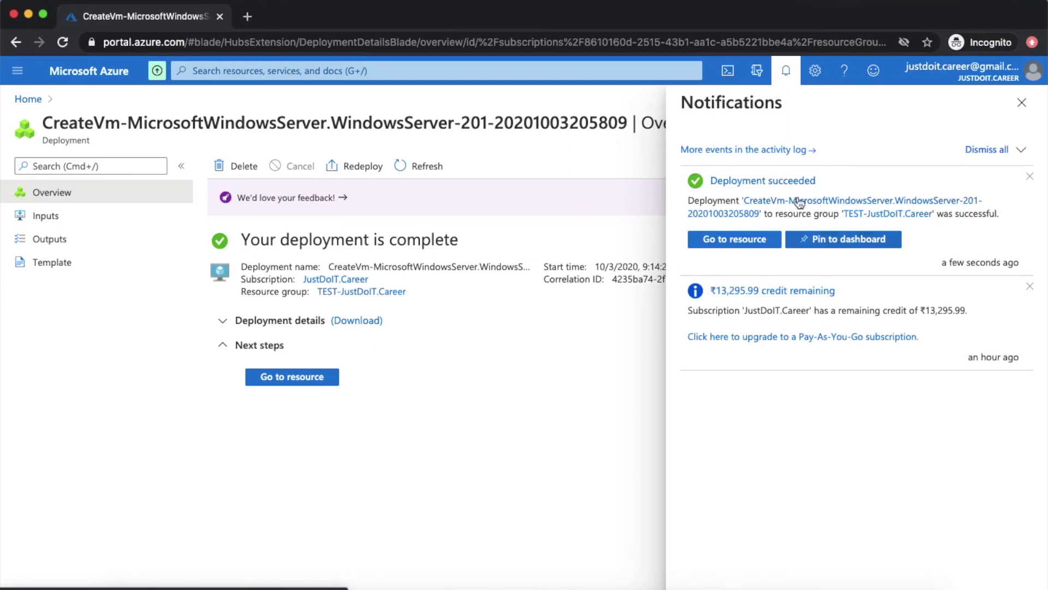
pyautogui.click(1022, 103)
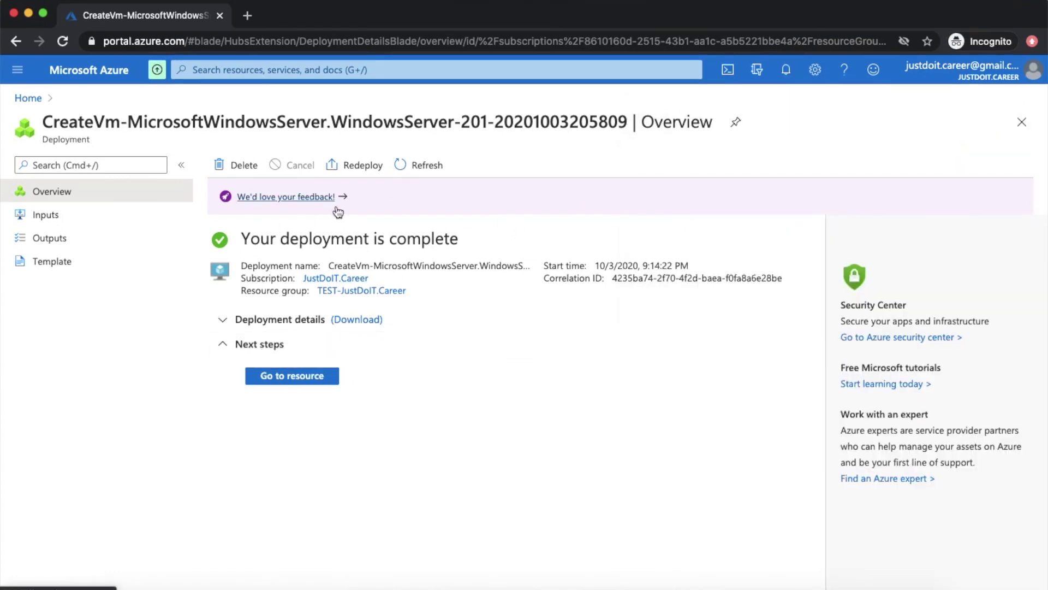
# - Expand deployment details and highlight each resource type: NSG, public IP, virtual network, NIC, VM
pyautogui.click(223, 320)
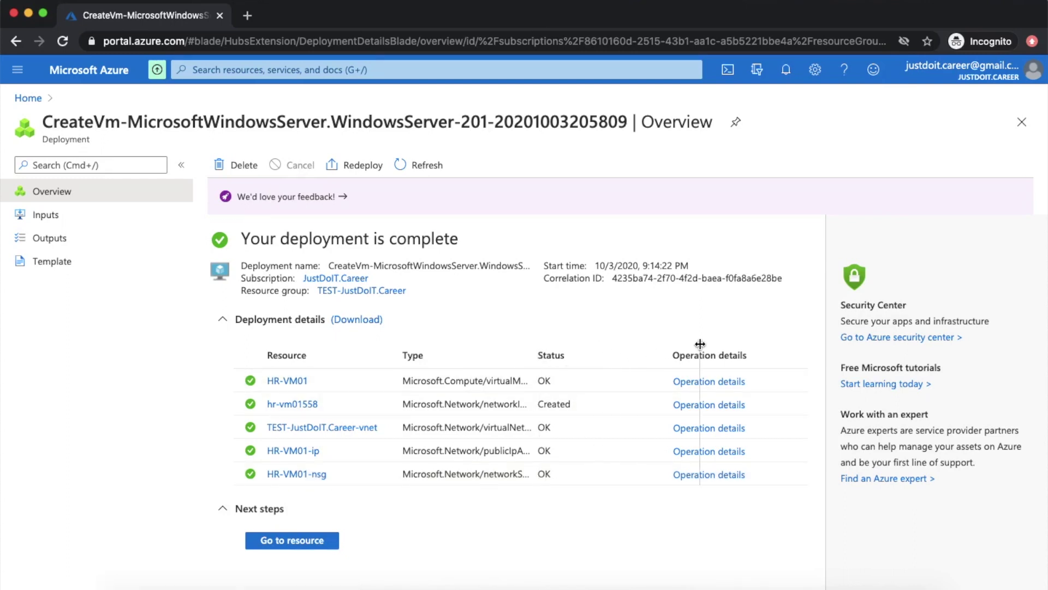
pyautogui.moveTo(648, 361); pyautogui.dragTo(662, 358)
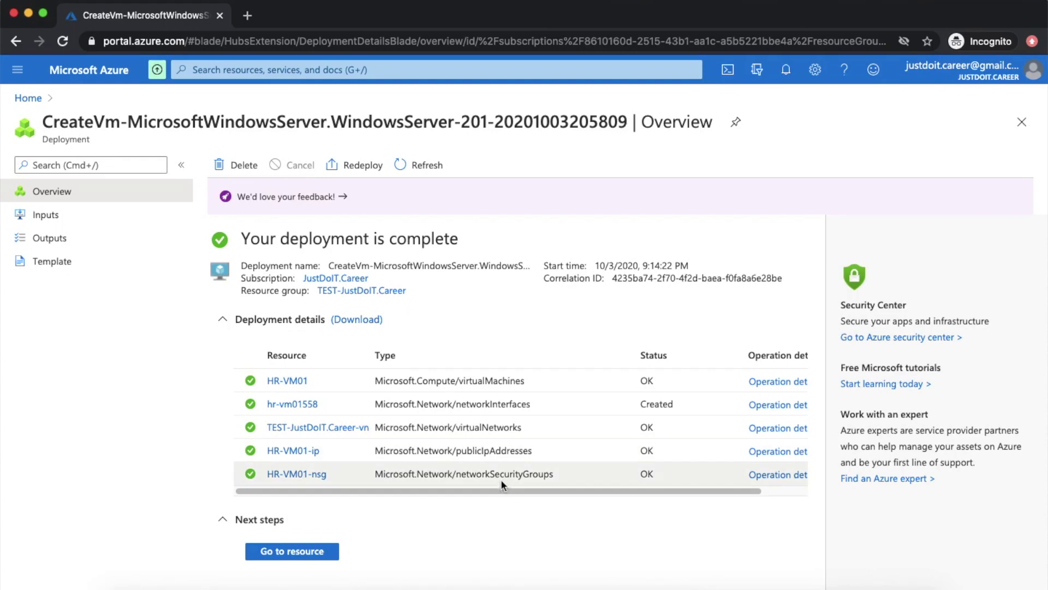
pyautogui.moveTo(554, 474); pyautogui.dragTo(459, 477)
pyautogui.moveTo(546, 449); pyautogui.dragTo(456, 451)
pyautogui.moveTo(527, 426); pyautogui.dragTo(456, 431)
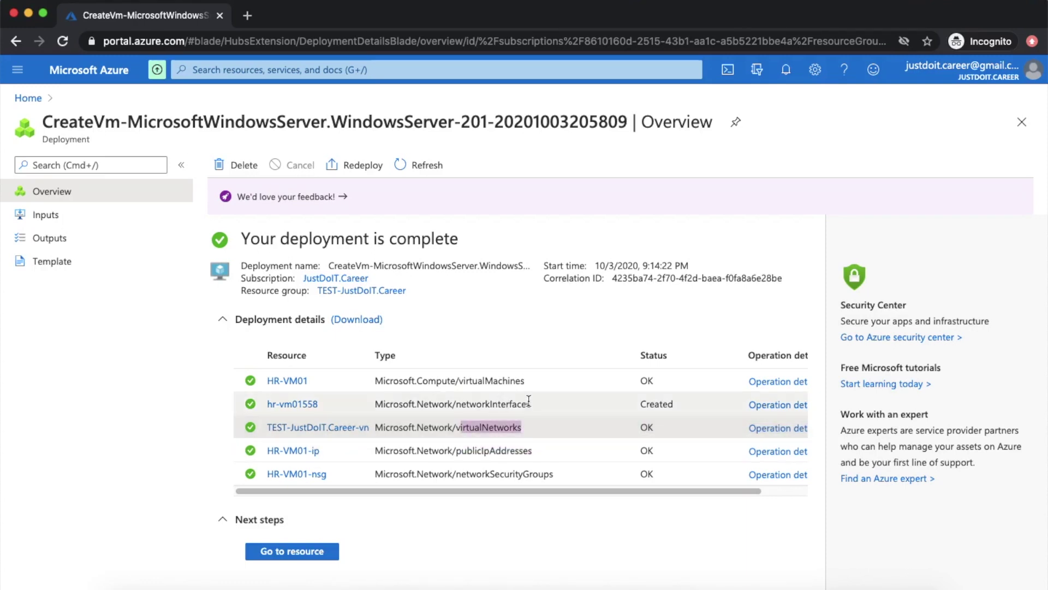
pyautogui.moveTo(532, 403); pyautogui.dragTo(466, 403)
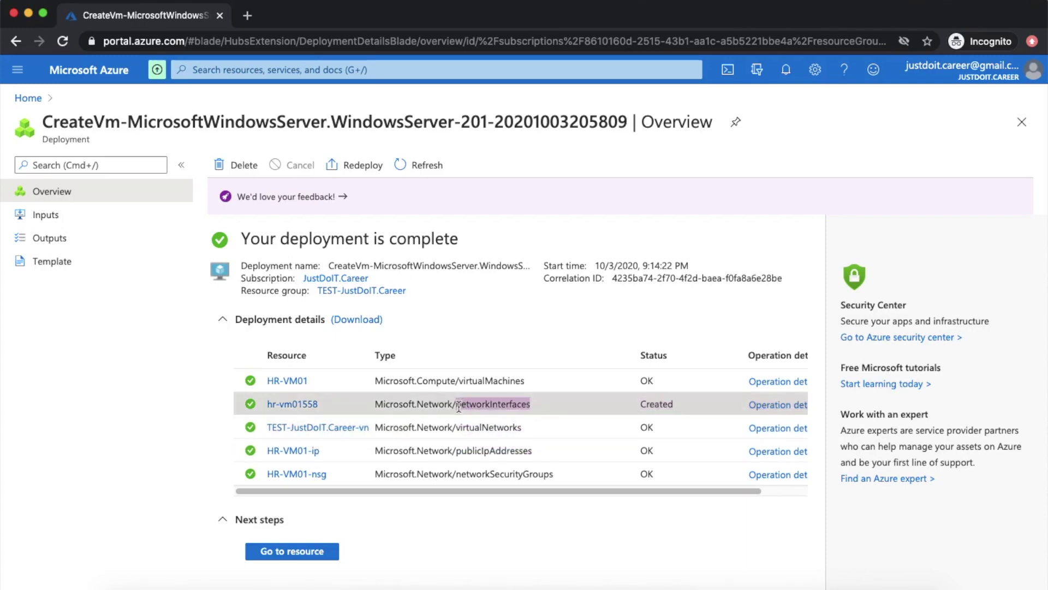
pyautogui.moveTo(528, 378); pyautogui.dragTo(460, 388)
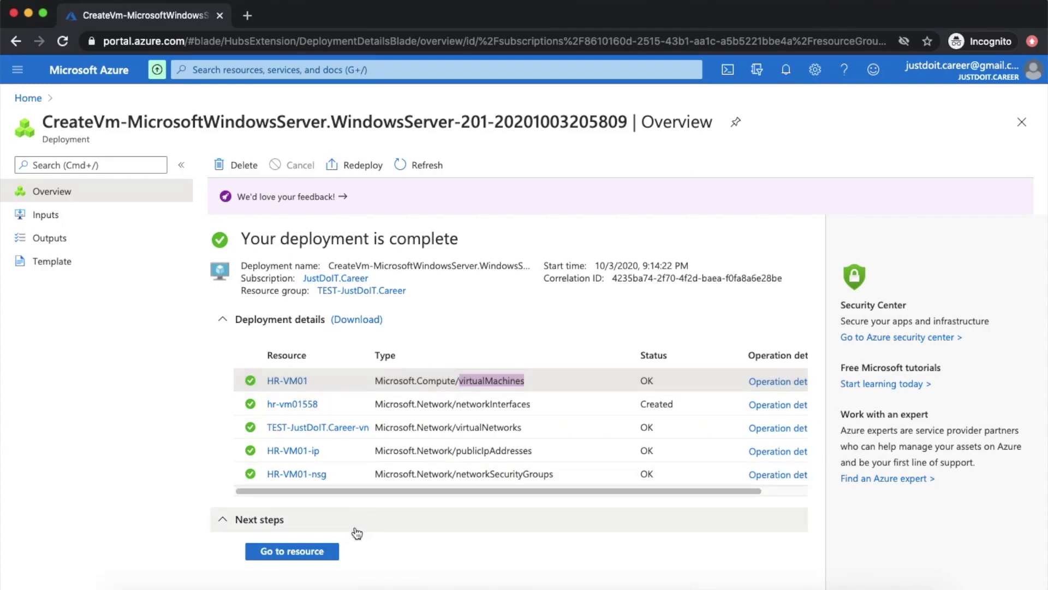
# - Open HR-VM01 and inspect the Dynamic/Static configuration of its public IP 52.143.126.224
pyautogui.click(290, 553)
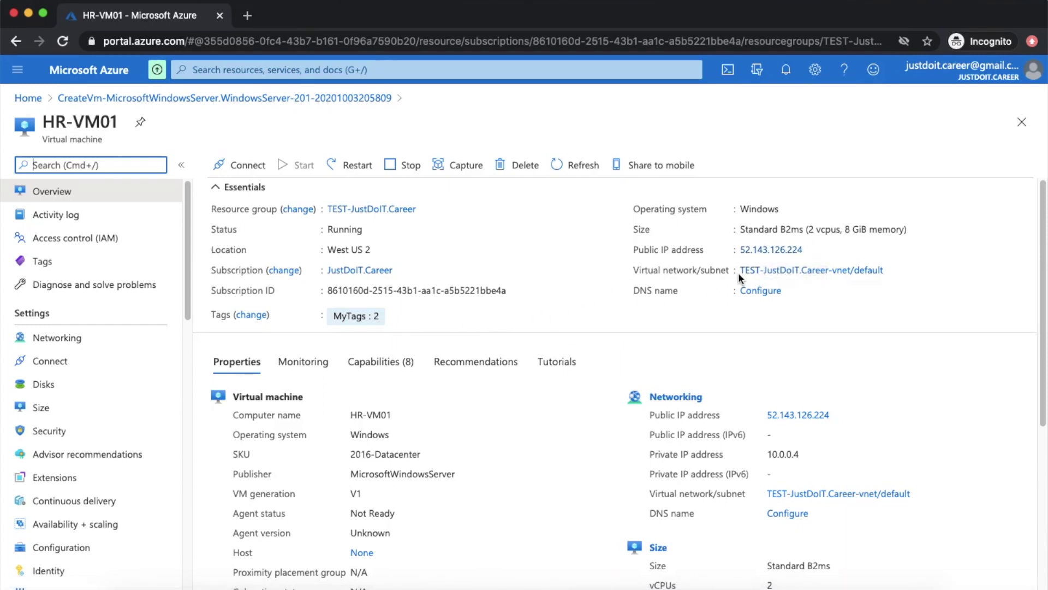
pyautogui.click(763, 252)
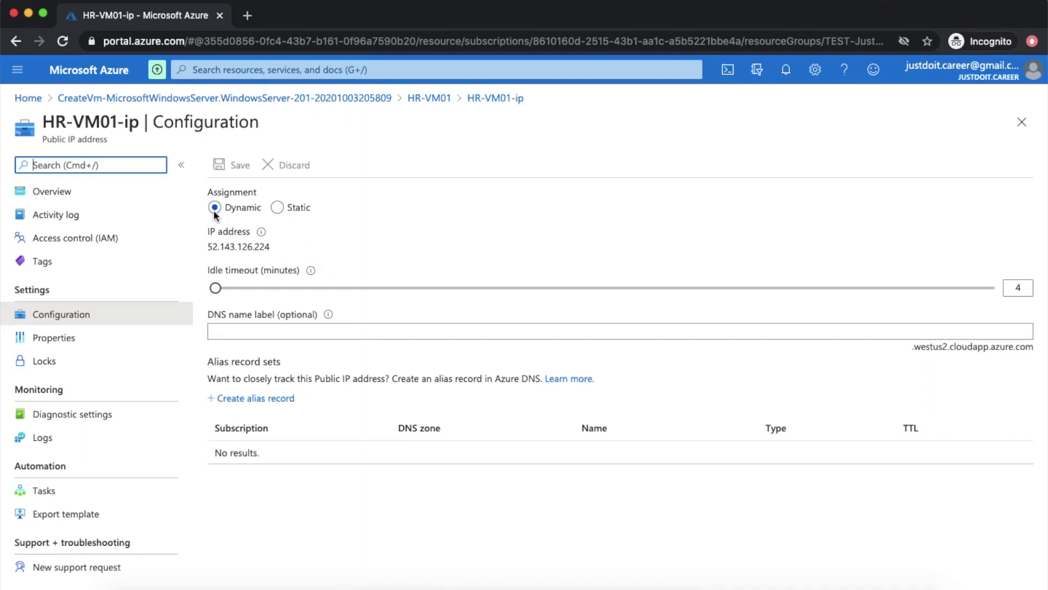
pyautogui.click(278, 208)
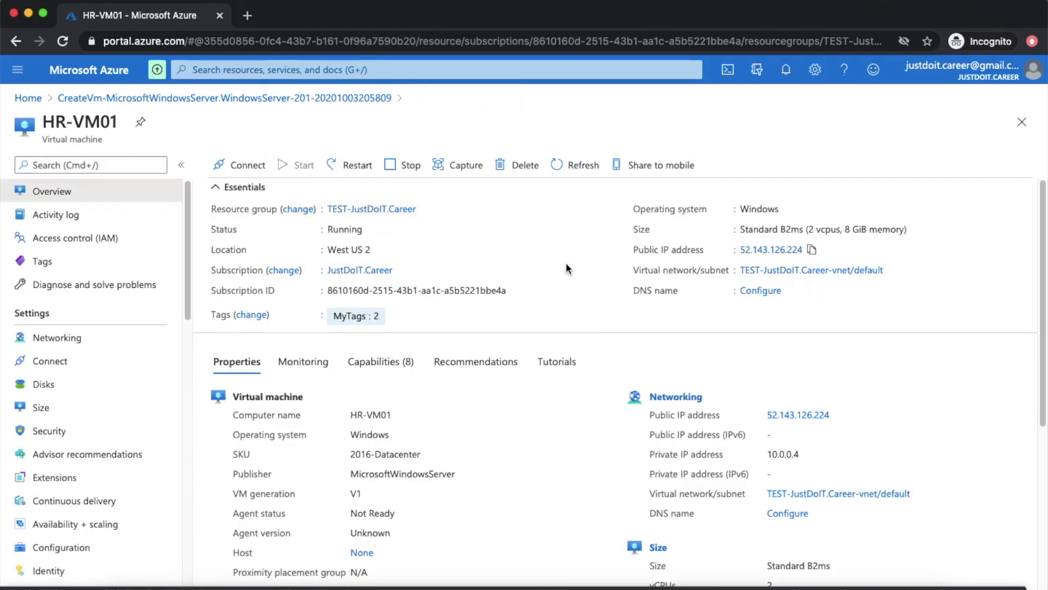
# - Copy the public IP 52.143.126.224 and switch to Microsoft Remote Desktop
pyautogui.scroll(-1, 481, 473)
pyautogui.scroll(1, 481, 473)
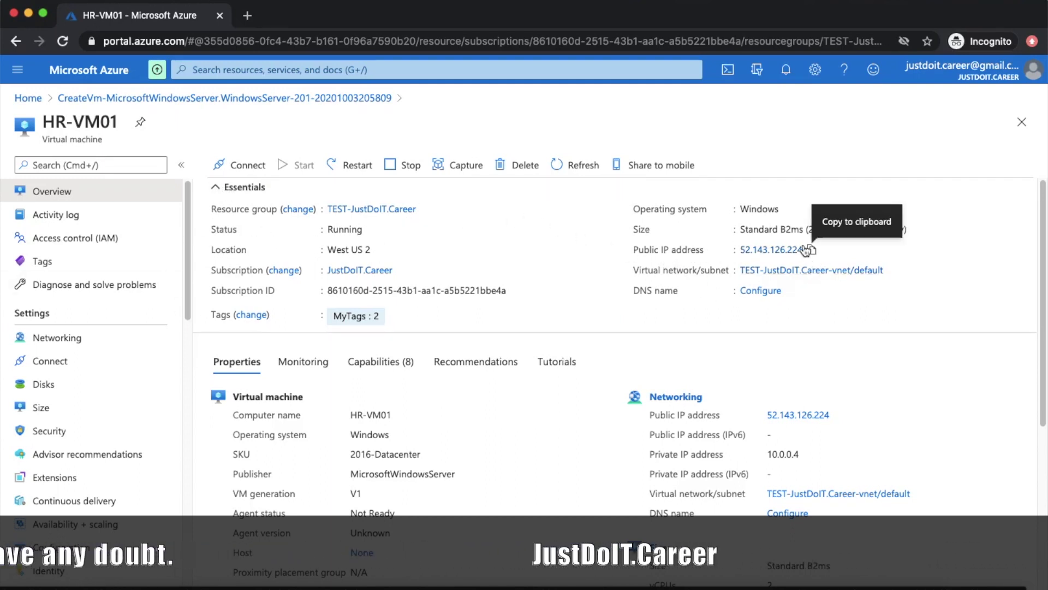
pyautogui.click(813, 251)
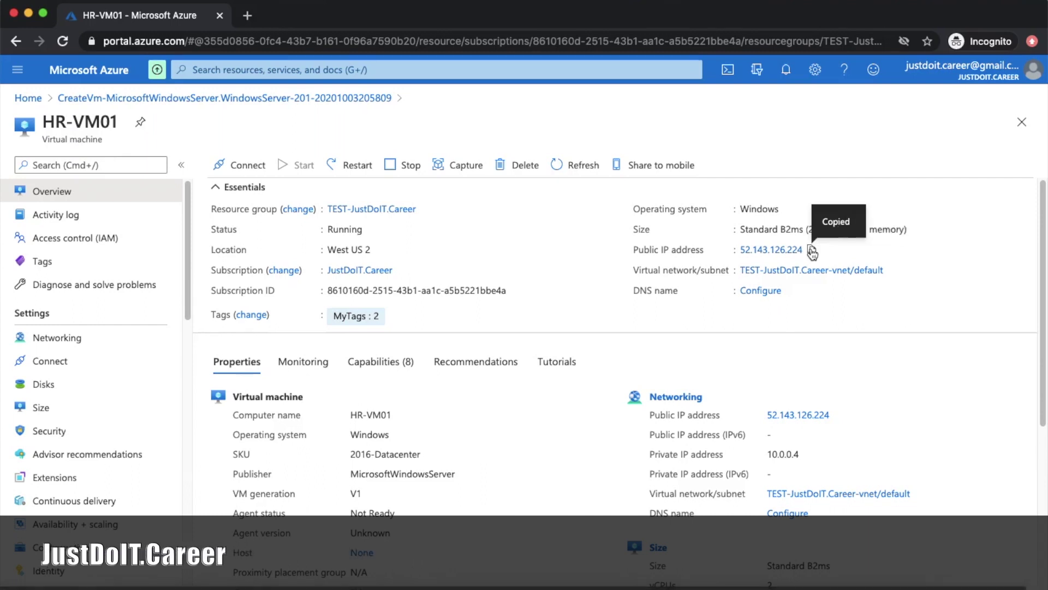
pyautogui.press('super+Tab')
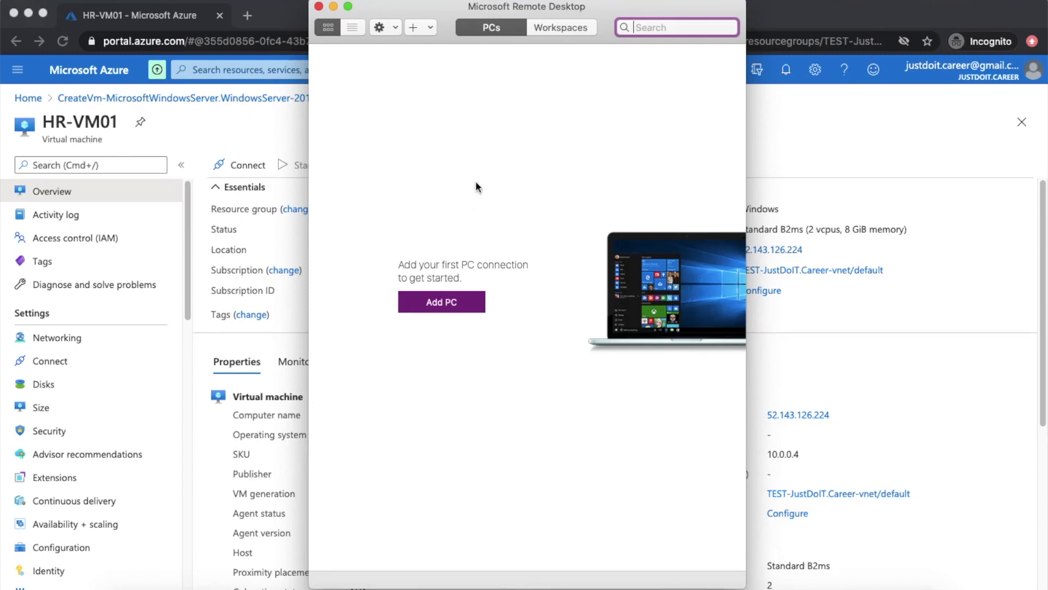
# - Save a PC connection to 52.143.126.224, with that IP as friendly name and credentials asked when required, then launch it
pyautogui.click(454, 309)
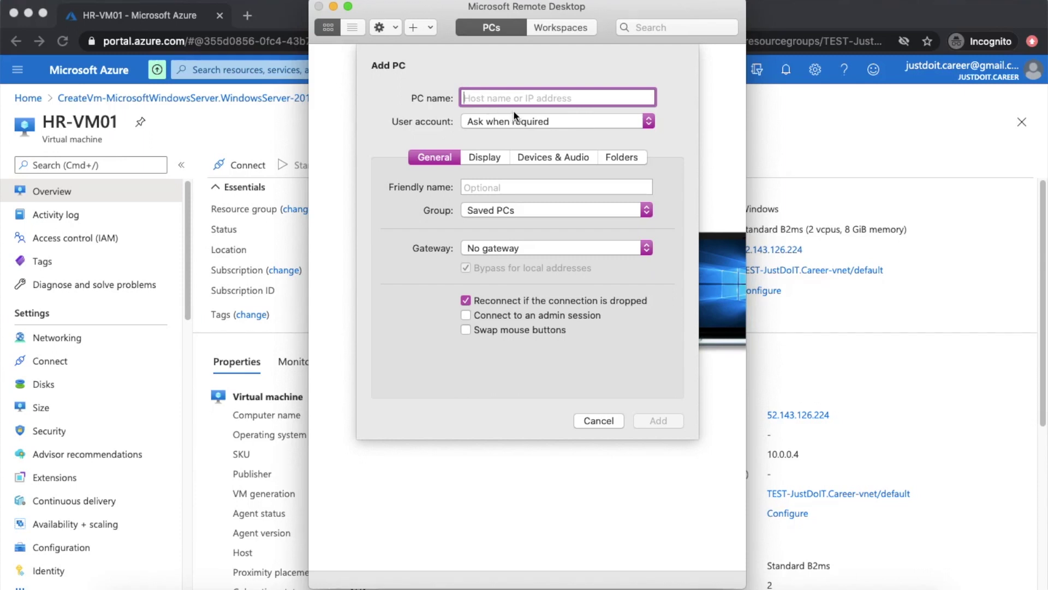
pyautogui.press('super+v')
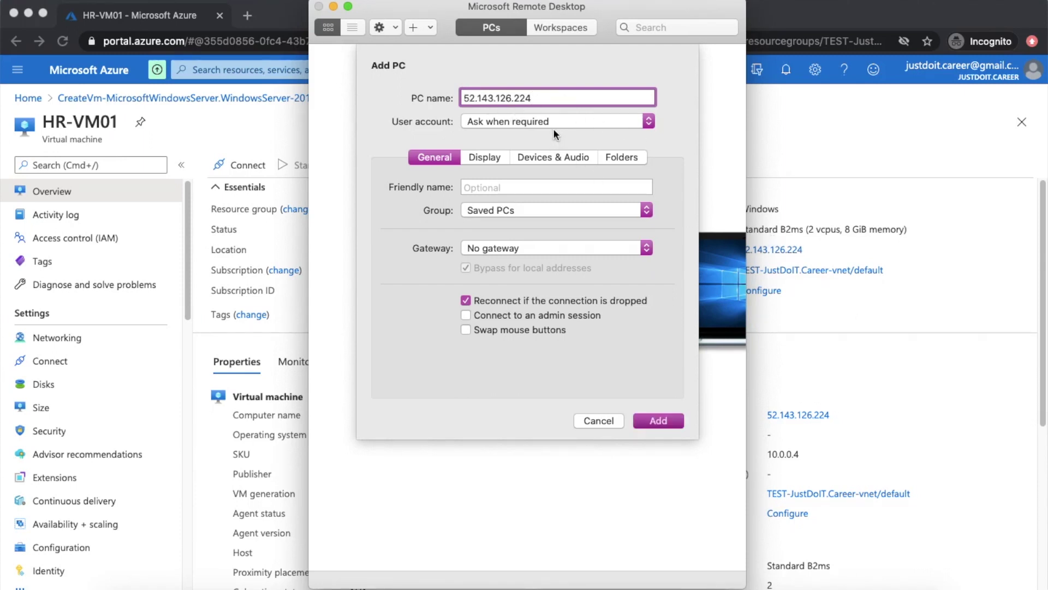
pyautogui.click(554, 120)
pyautogui.click(554, 121)
pyautogui.click(483, 185)
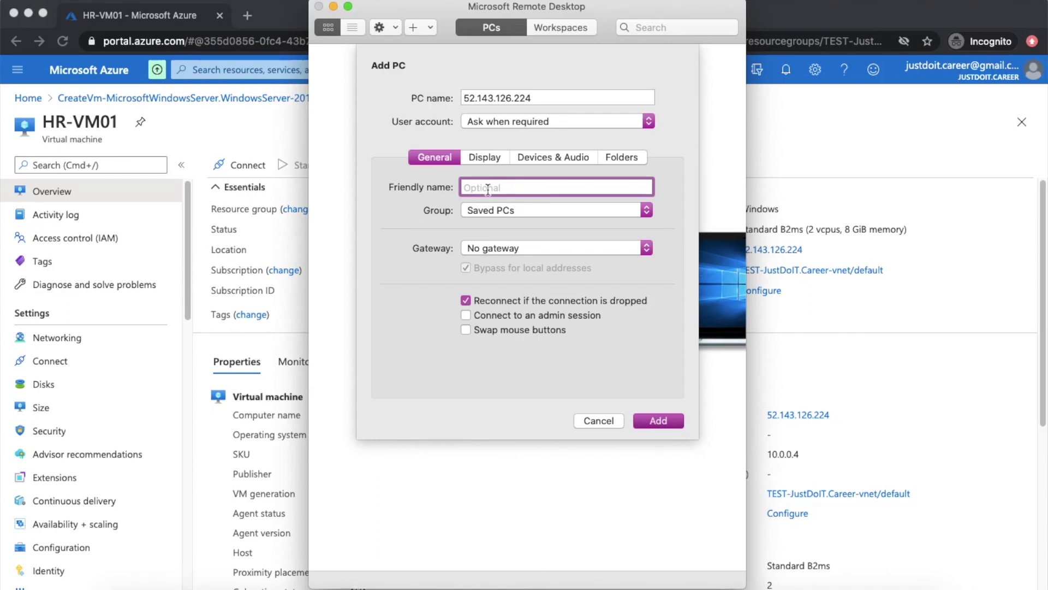
pyautogui.press('super+v')
pyautogui.click(650, 418)
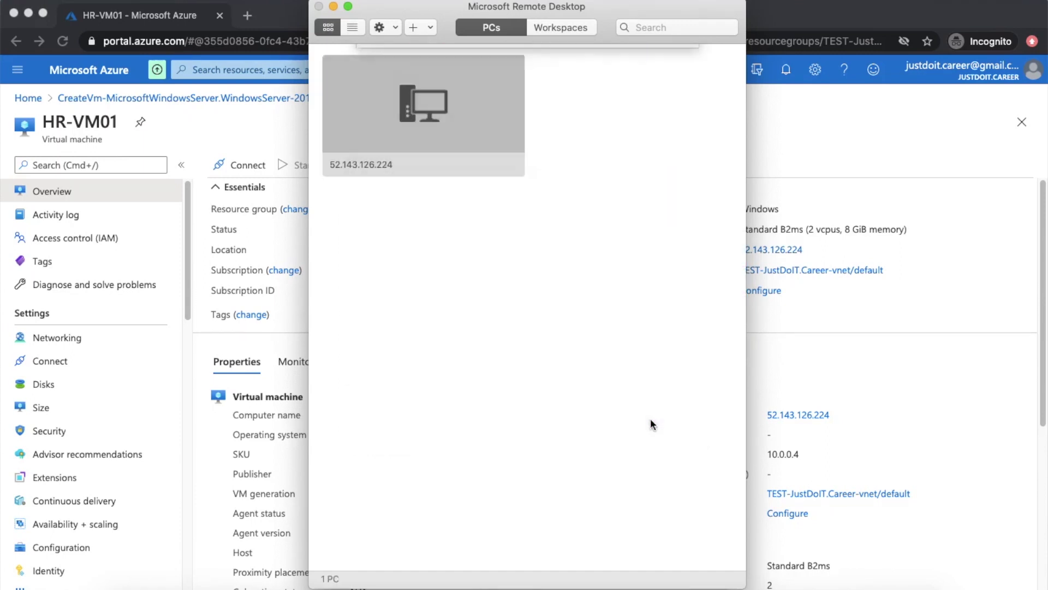
pyautogui.doubleClick(418, 113)
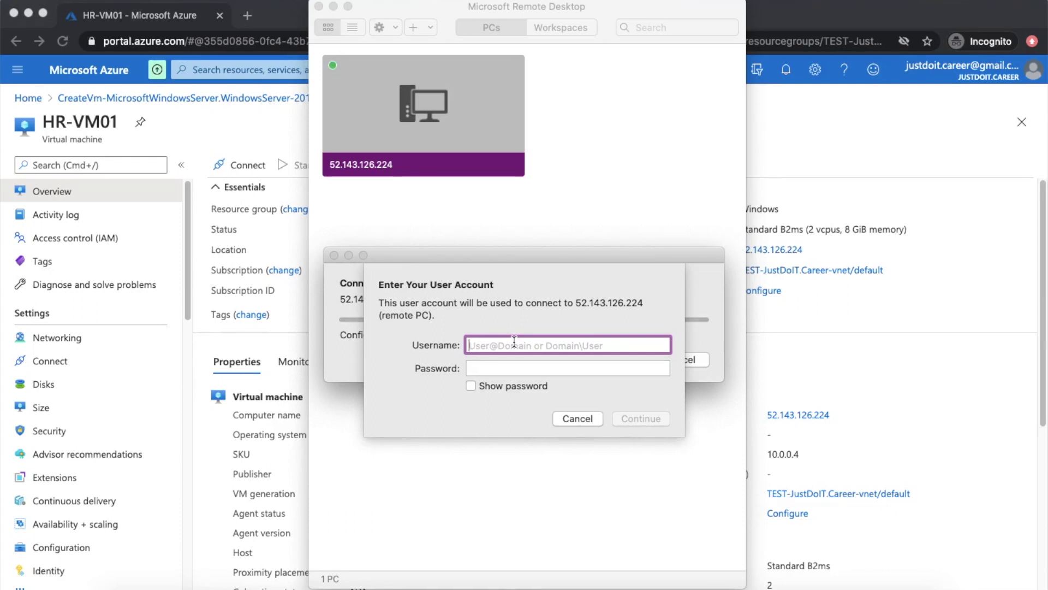
# - Sign in with the admin username and password and accept the certificate warning to reach the remote desktop
pyautogui.write('jadmin')
pyautogui.press('Tab')
pyautogui.write('••••••••••••')
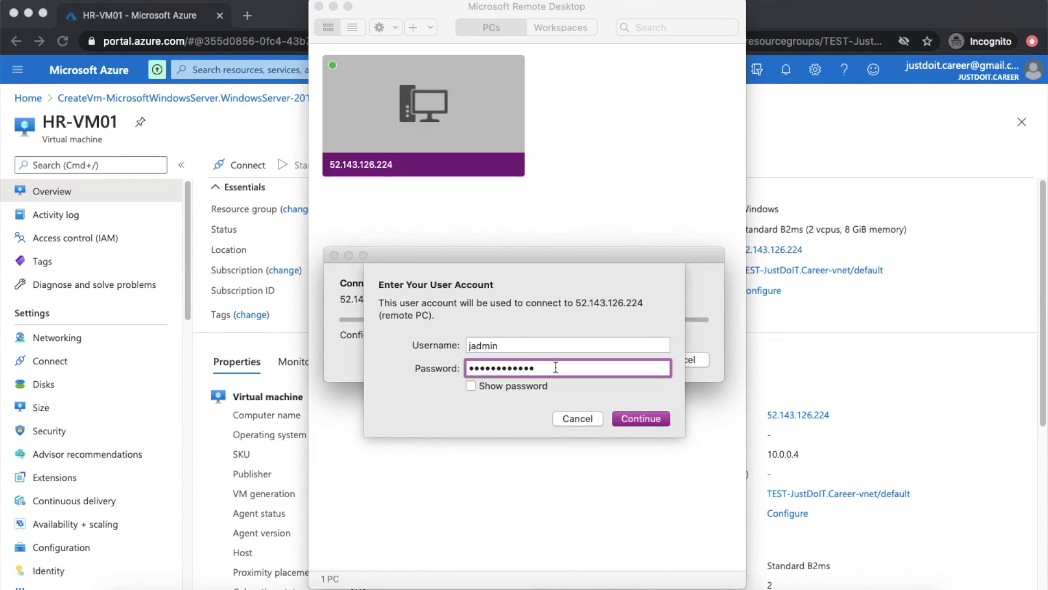
pyautogui.click(640, 418)
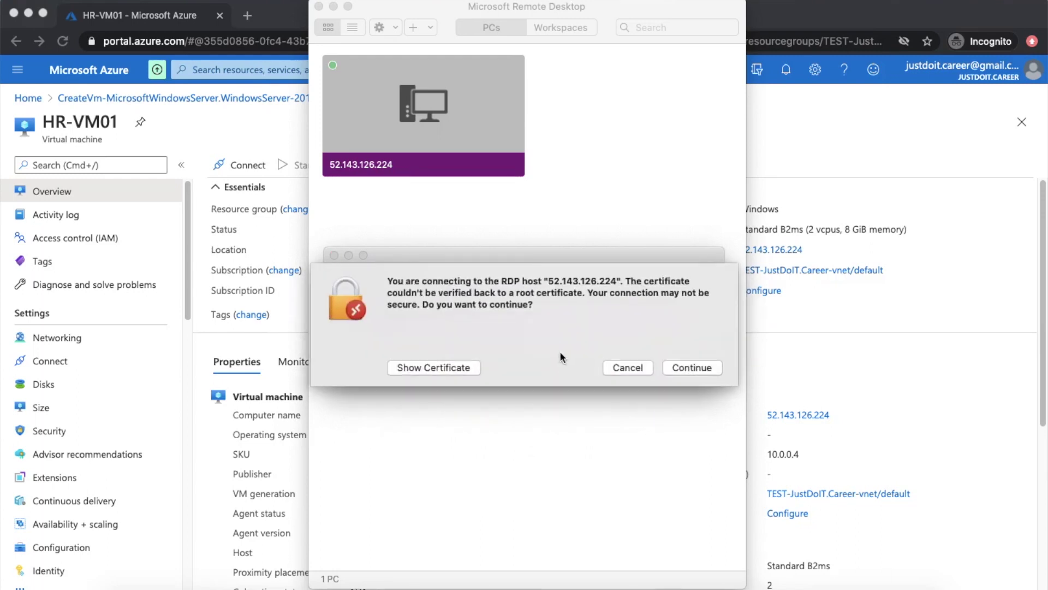
pyautogui.press('Return')
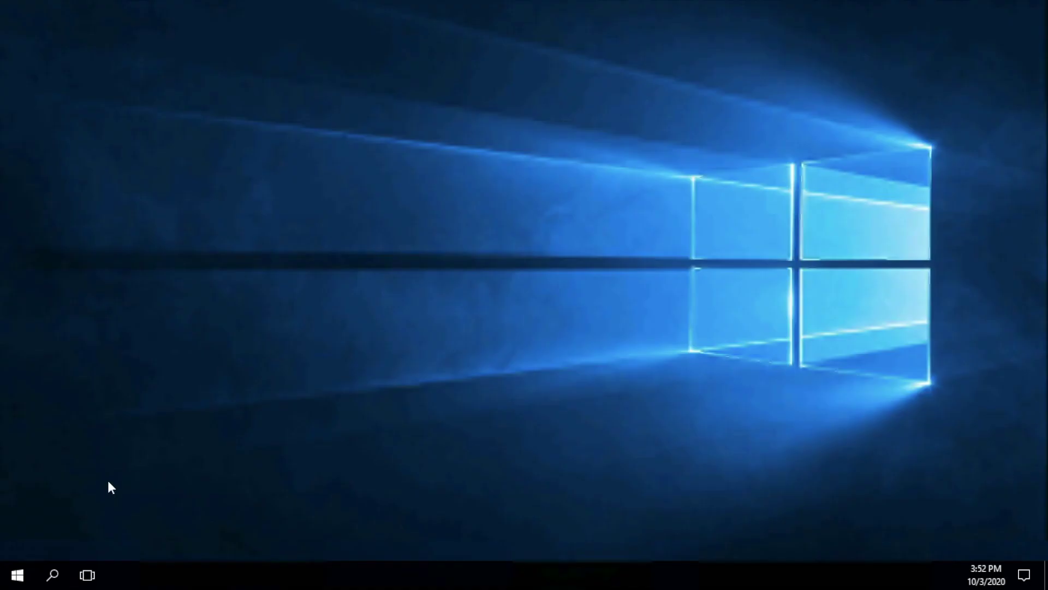
# - Open the server's System properties from This PC, confirming Windows Server 2016 Datacenter with 8.00 GB RAM
pyautogui.click(18, 576)
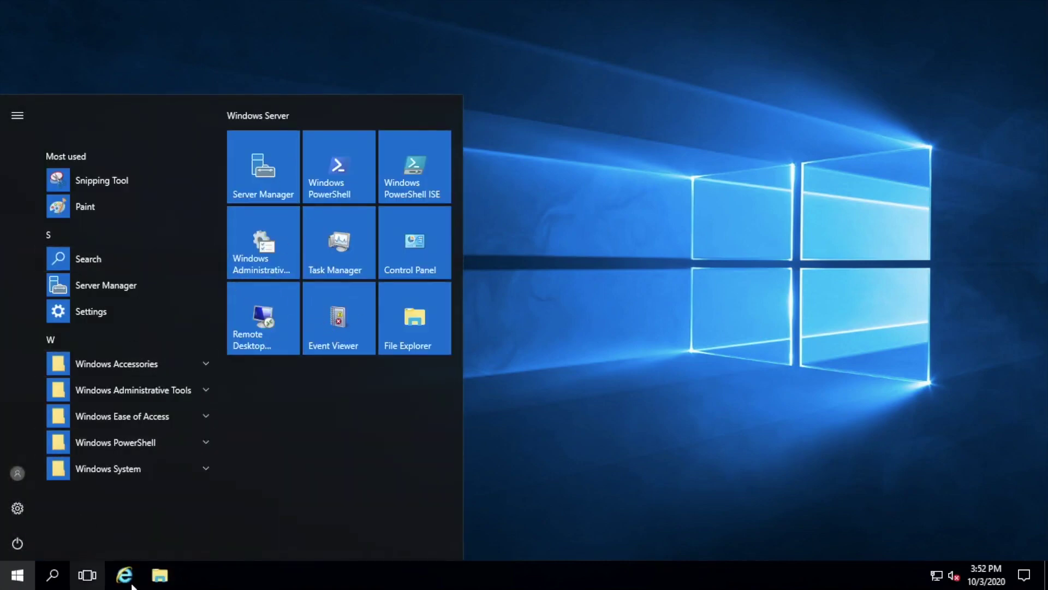
pyautogui.click(161, 579)
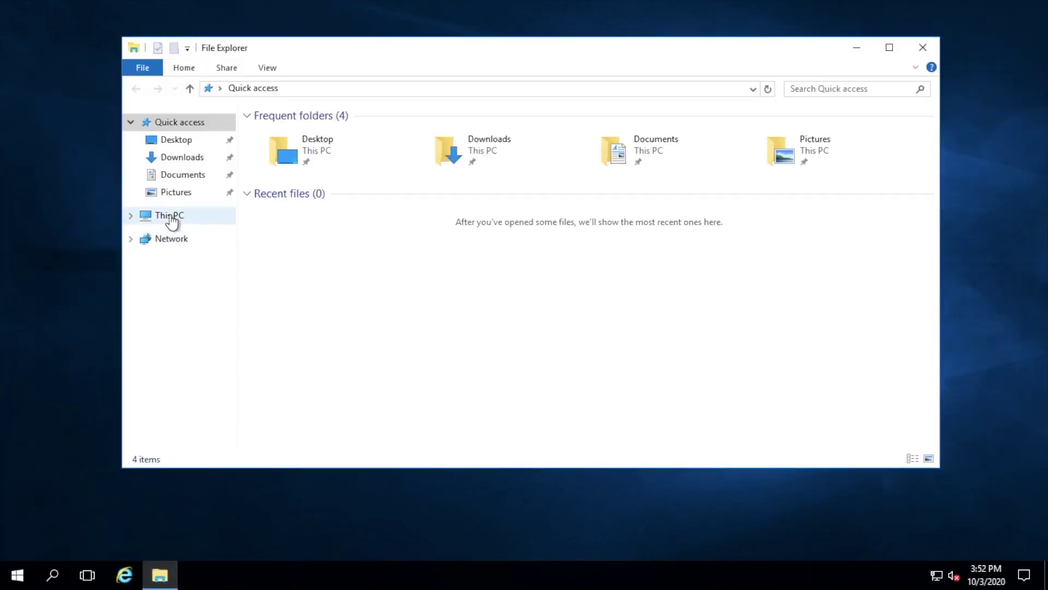
pyautogui.click(171, 218)
pyautogui.click(188, 68)
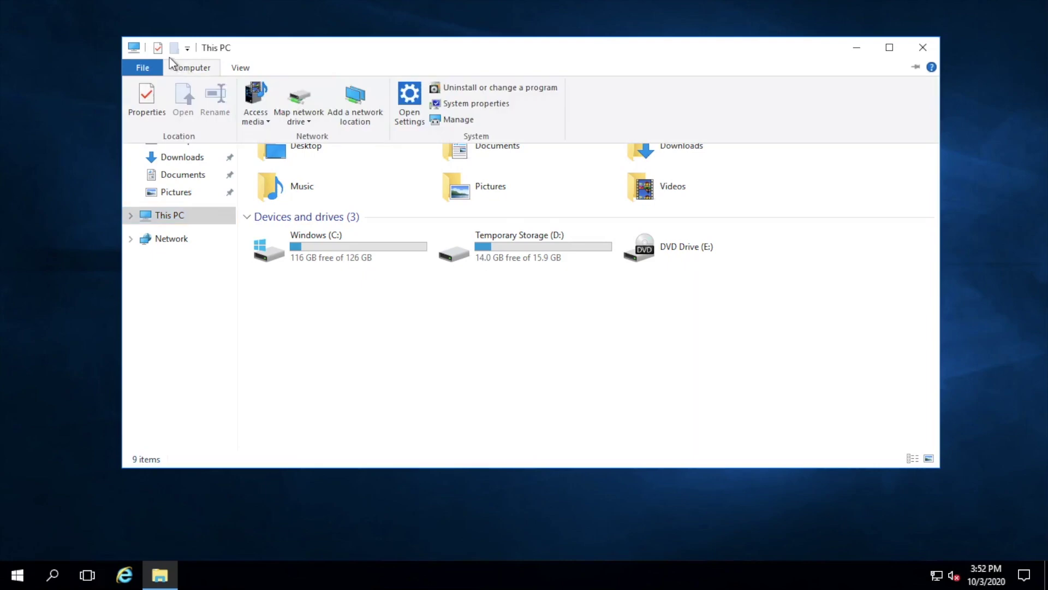
pyautogui.click(146, 101)
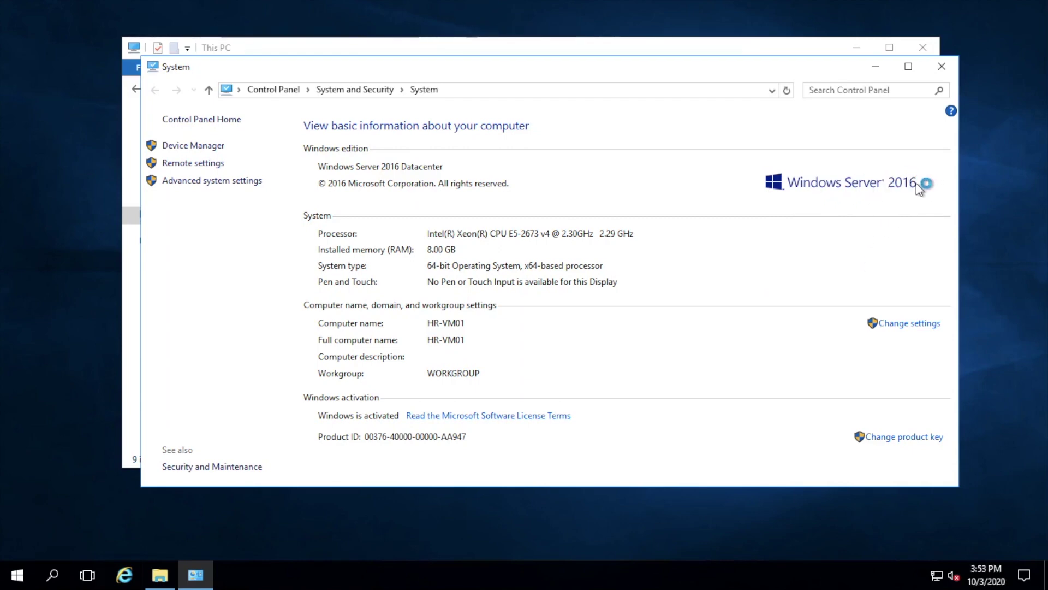
# - Close System and This PC on the server, then close the HR-VM01 blade in Azure
pyautogui.click(935, 68)
pyautogui.click(928, 53)
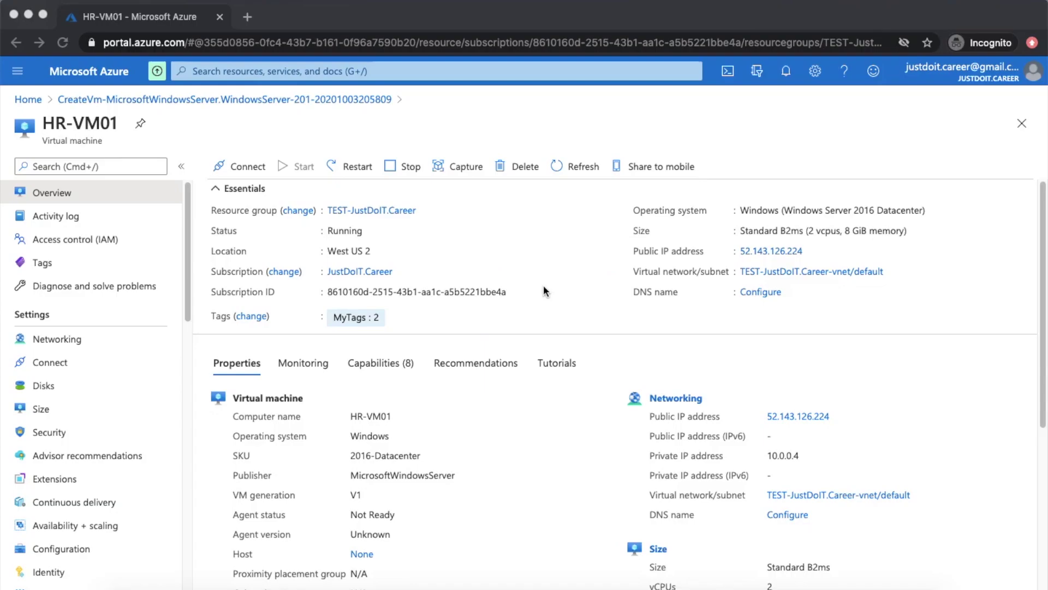
pyautogui.click(1022, 123)
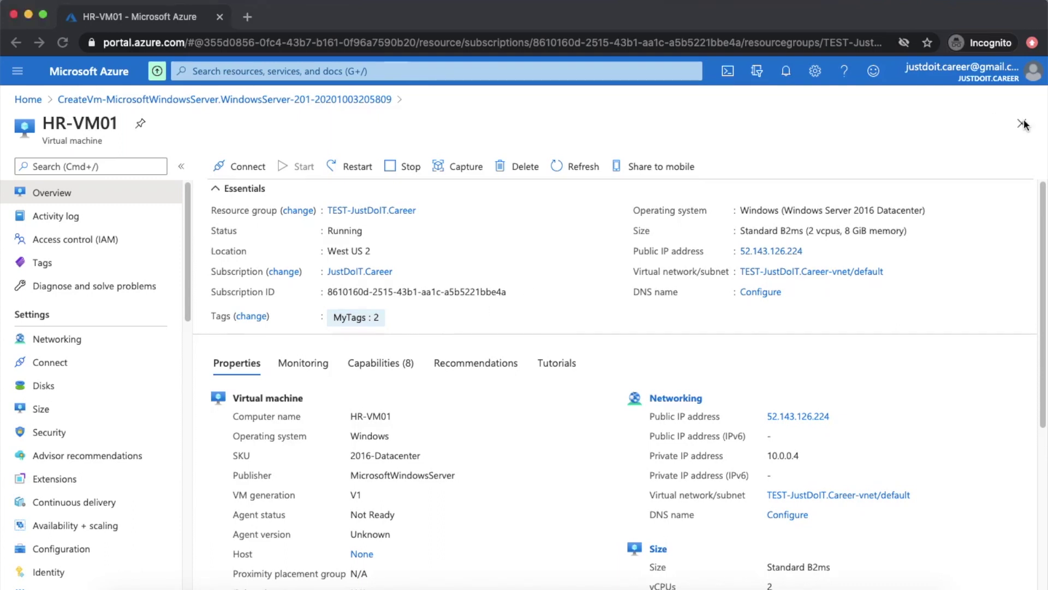